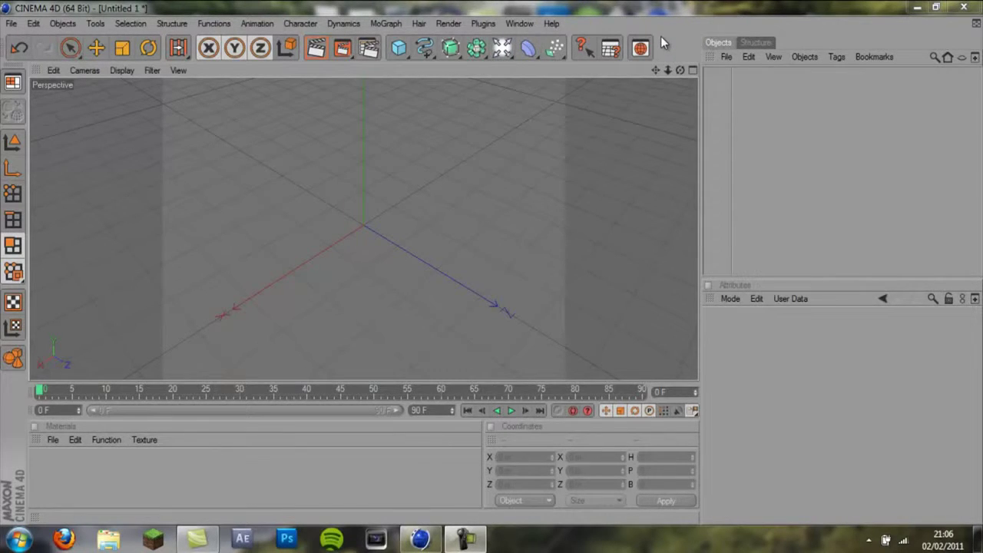
Step: Press and hold the Cube icon to display the primitive objects palette
{"action": "left_click", "coordinate": [398, 48]}
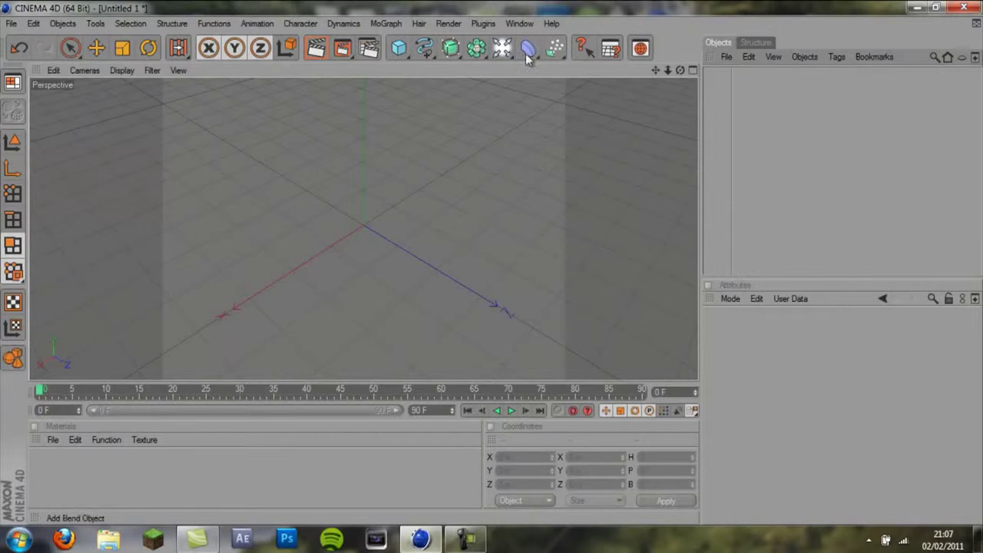
{"action": "left_click", "coordinate": [399, 48]}
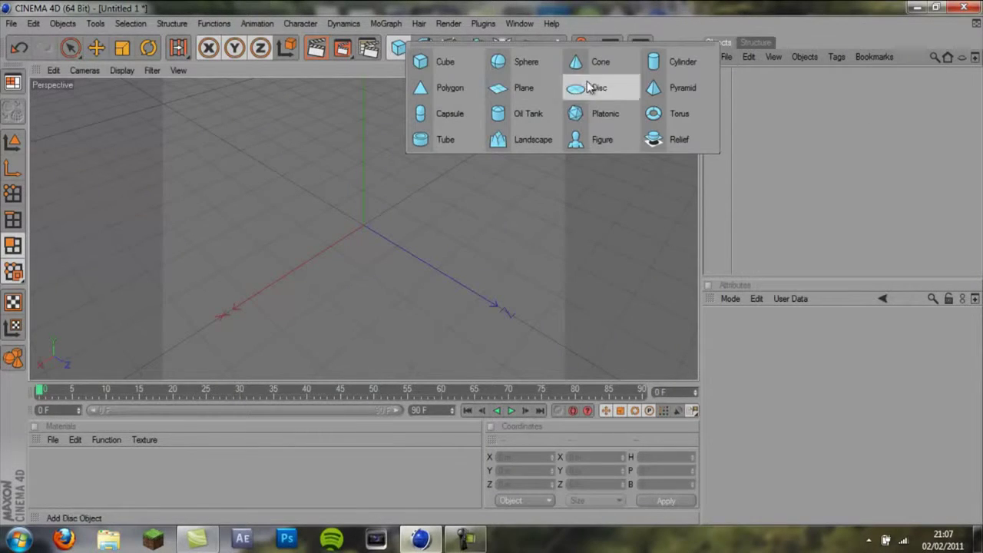
Step: Add a sphere and scale it up to about 172.5 m radius
{"action": "left_click", "coordinate": [503, 63]}
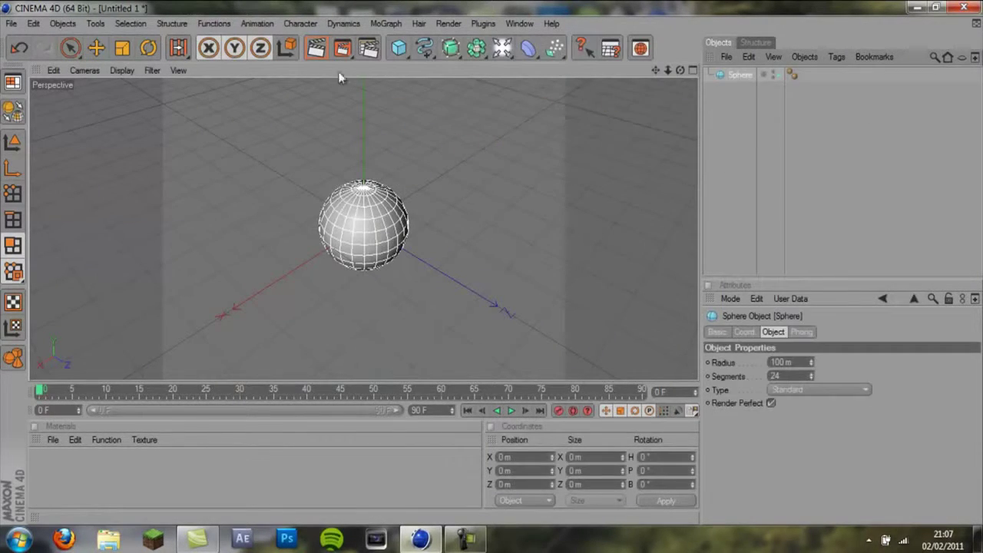
{"action": "left_click", "coordinate": [122, 48]}
{"action": "left_click_drag", "start_coordinate": [357, 201], "coordinate": [493, 269]}
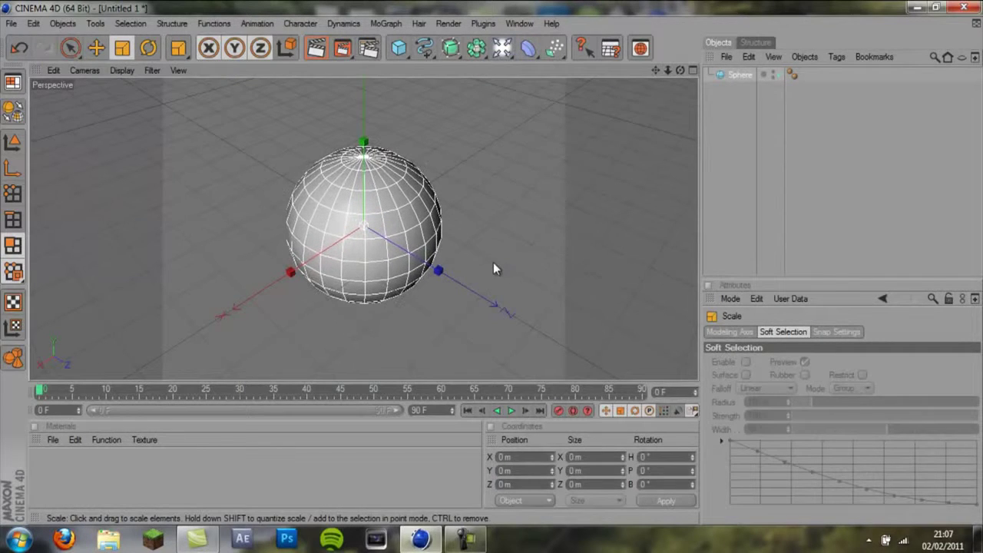
Step: Give the sphere 50 segments and set its type to Hemisphere
{"action": "left_click", "coordinate": [738, 73]}
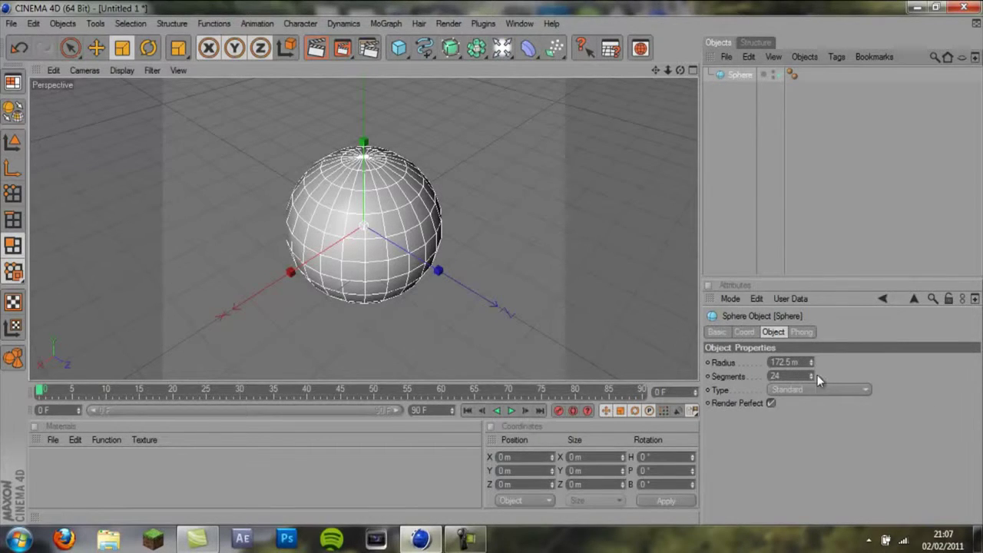
{"action": "left_click_drag", "start_coordinate": [813, 375], "coordinate": [810, 373]}
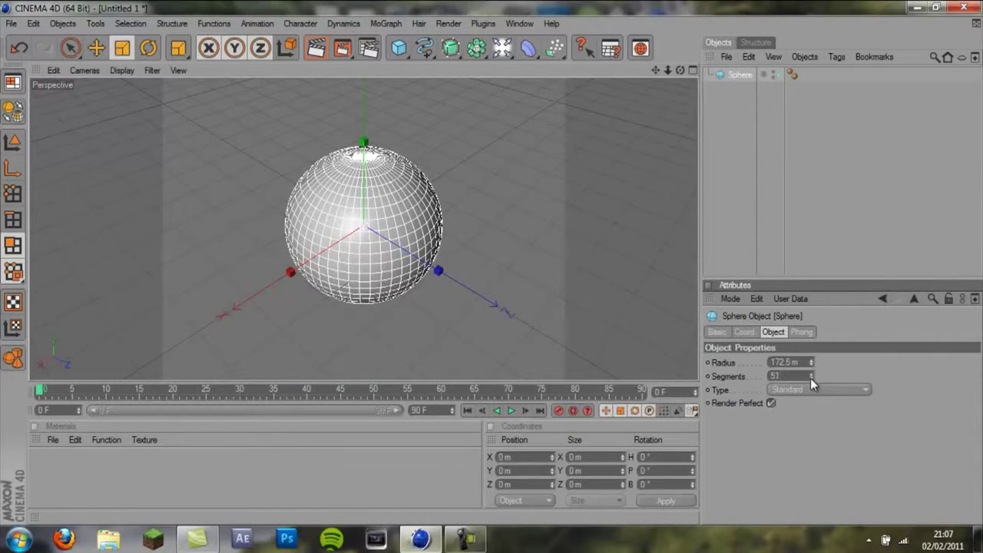
{"action": "left_click", "coordinate": [810, 377]}
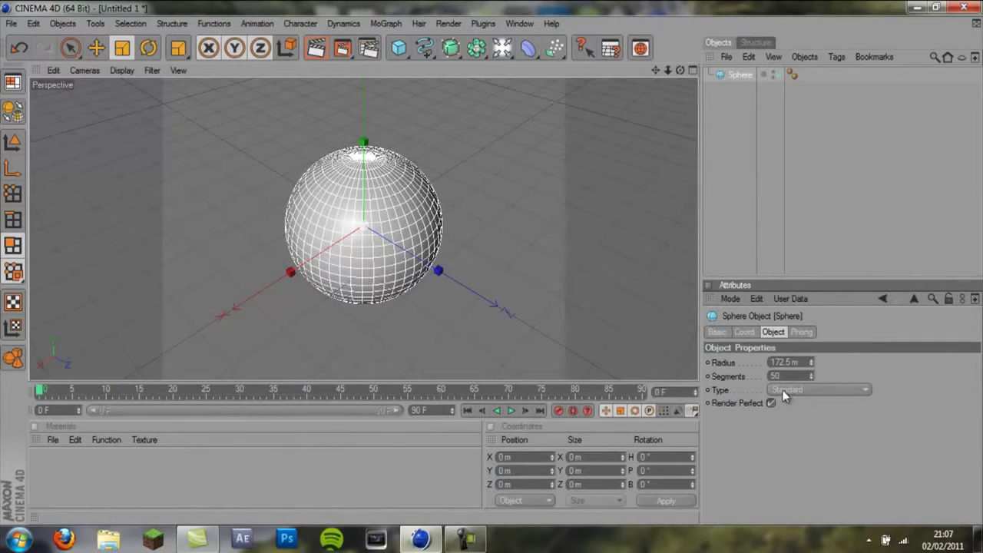
{"action": "left_click", "coordinate": [785, 393]}
{"action": "left_click", "coordinate": [801, 470]}
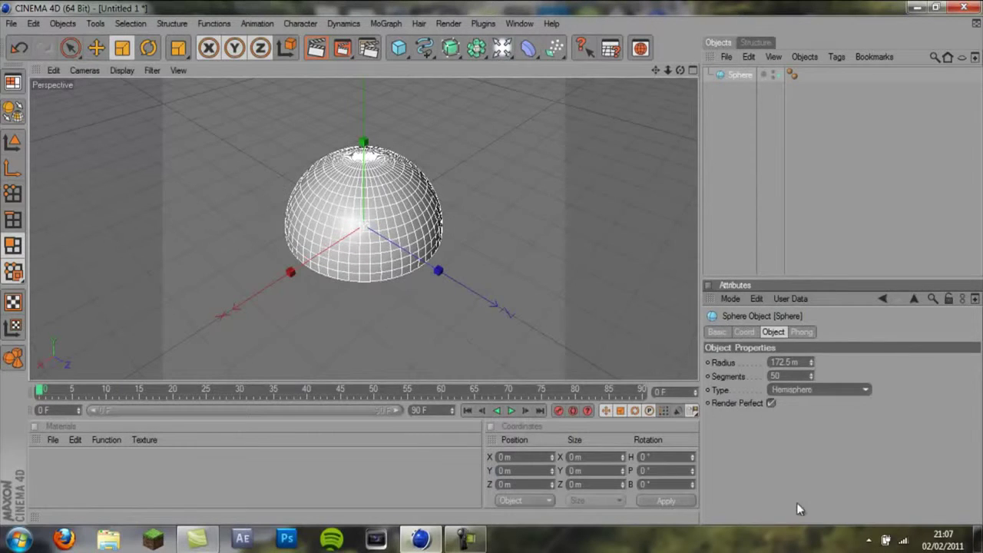
{"action": "mouse_move", "coordinate": [493, 267]}
{"action": "left_mouse_down", "text": "alt"}
{"action": "mouse_move", "coordinate": [492, 256]}
{"action": "mouse_move", "coordinate": [507, 277]}
{"action": "mouse_move", "coordinate": [463, 281]}
{"action": "mouse_move", "coordinate": [491, 258]}
{"action": "mouse_move", "coordinate": [491, 270]}
{"action": "left_mouse_up", "text": "alt"}
Step: Convert the hemisphere to an editable polygon object with C and scale it larger
{"action": "left_click", "coordinate": [686, 363]}
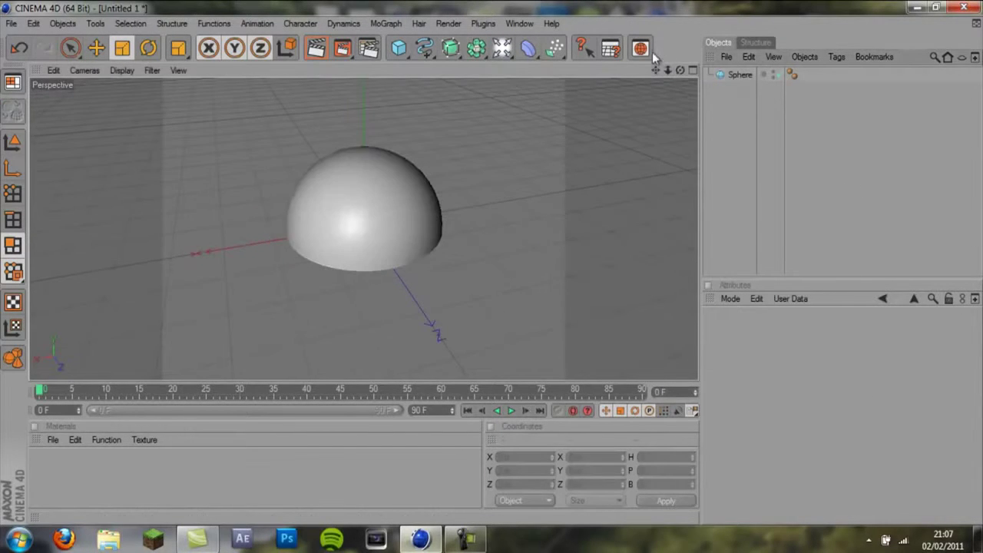
{"action": "mouse_move", "coordinate": [678, 70]}
{"action": "left_mouse_down"}
{"action": "mouse_move", "coordinate": [487, 325]}
{"action": "mouse_move", "coordinate": [494, 253]}
{"action": "mouse_move", "coordinate": [588, 77]}
{"action": "left_mouse_up"}
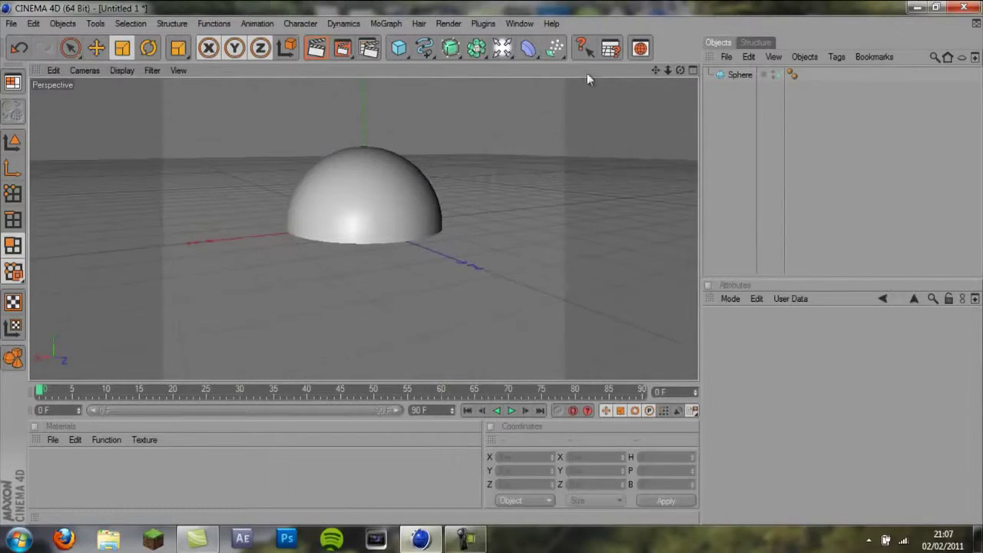
{"action": "left_click_drag", "start_coordinate": [683, 71], "coordinate": [491, 258]}
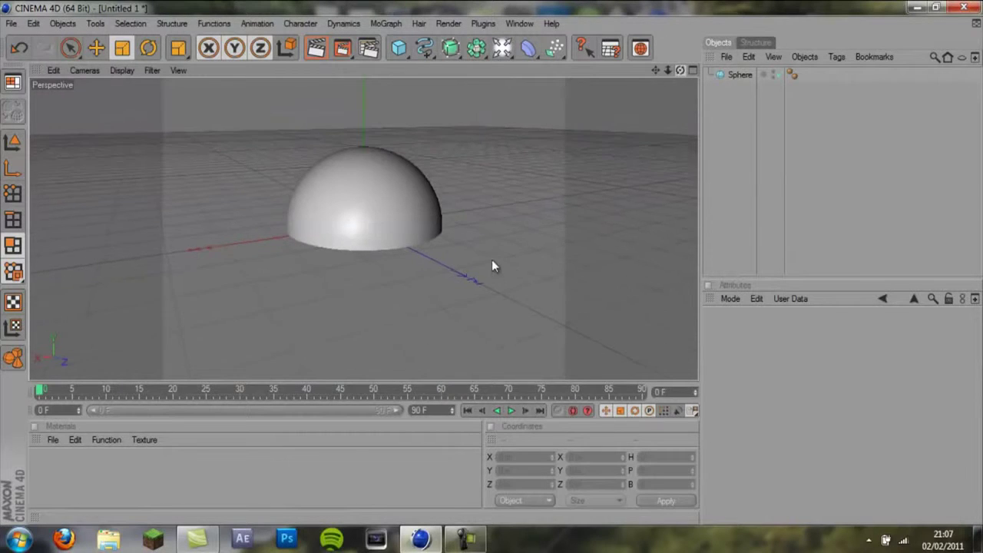
{"action": "left_click", "coordinate": [729, 74]}
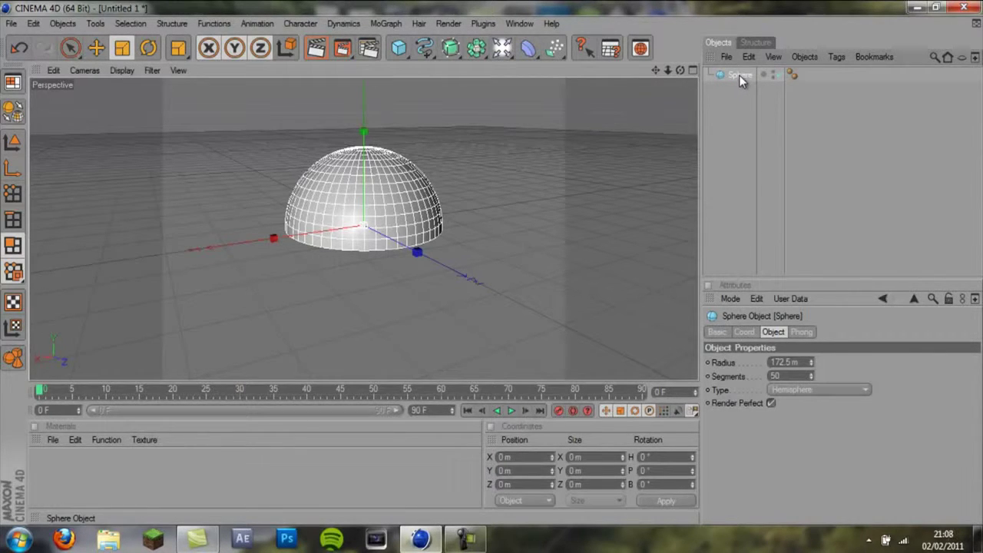
{"action": "key", "text": "c"}
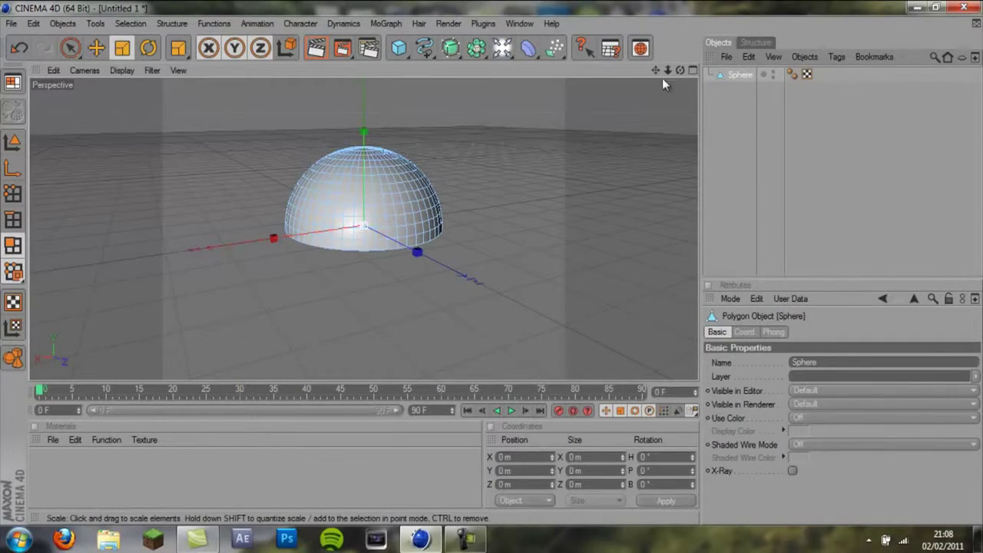
{"action": "left_click_drag", "start_coordinate": [369, 201], "coordinate": [447, 148]}
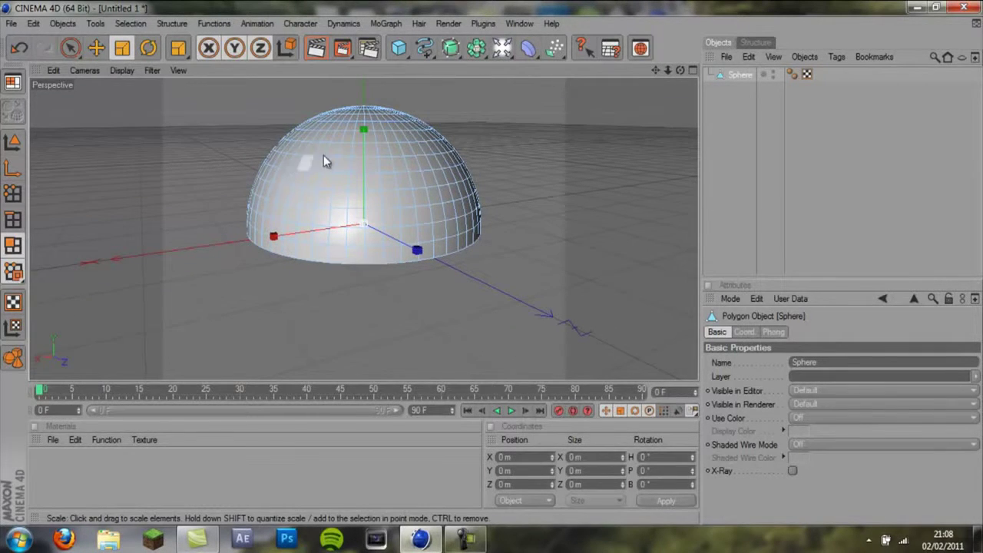
{"action": "left_click", "coordinate": [126, 24]}
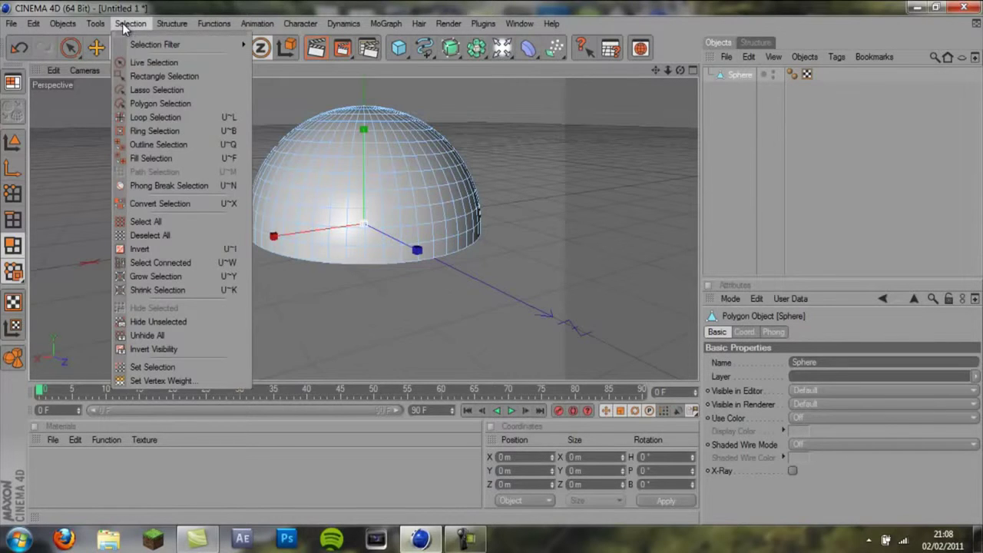
Step: Ring-select the bottom rows of hemisphere polygons and delete them
{"action": "left_click", "coordinate": [156, 132]}
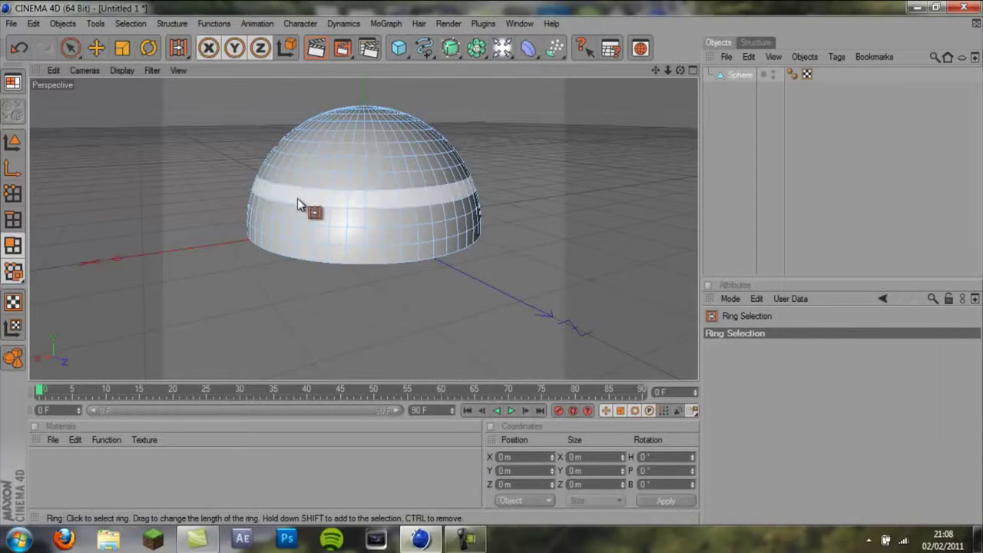
{"action": "left_click", "coordinate": [364, 194]}
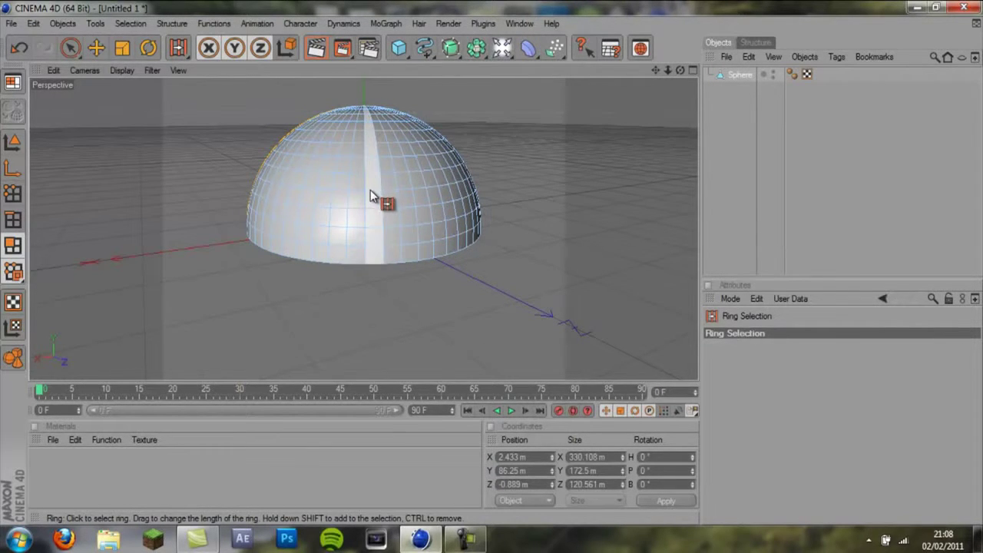
{"action": "key", "text": "ctrl+z"}
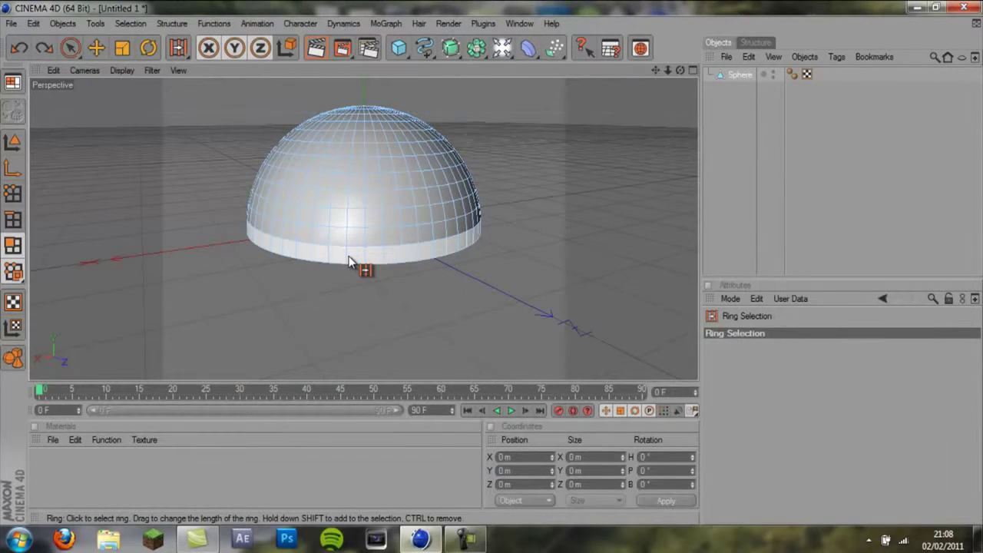
{"action": "left_click", "coordinate": [349, 262]}
{"action": "left_click_drag", "start_coordinate": [350, 259], "coordinate": [350, 243]}
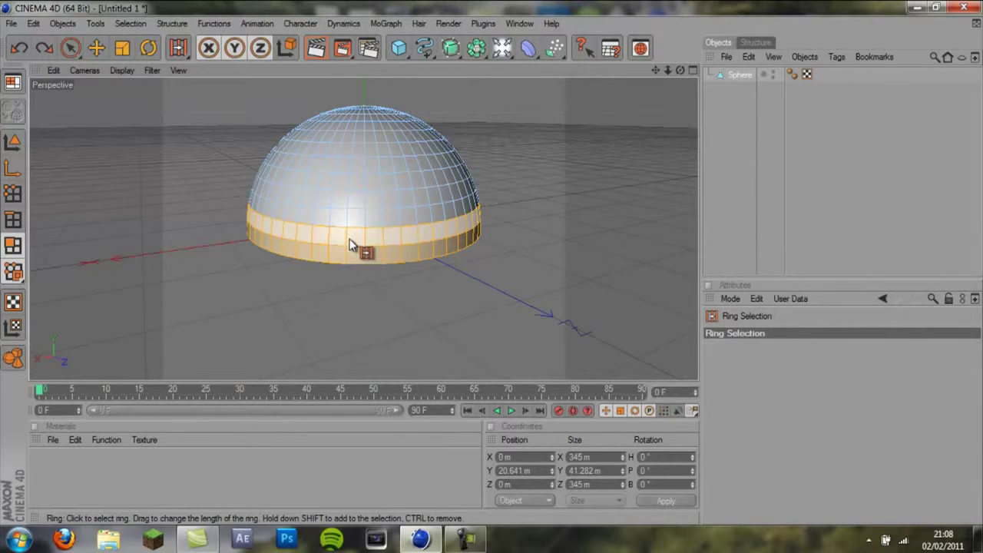
{"action": "left_click_drag", "start_coordinate": [349, 242], "coordinate": [355, 253]}
{"action": "key", "text": "Delete"}
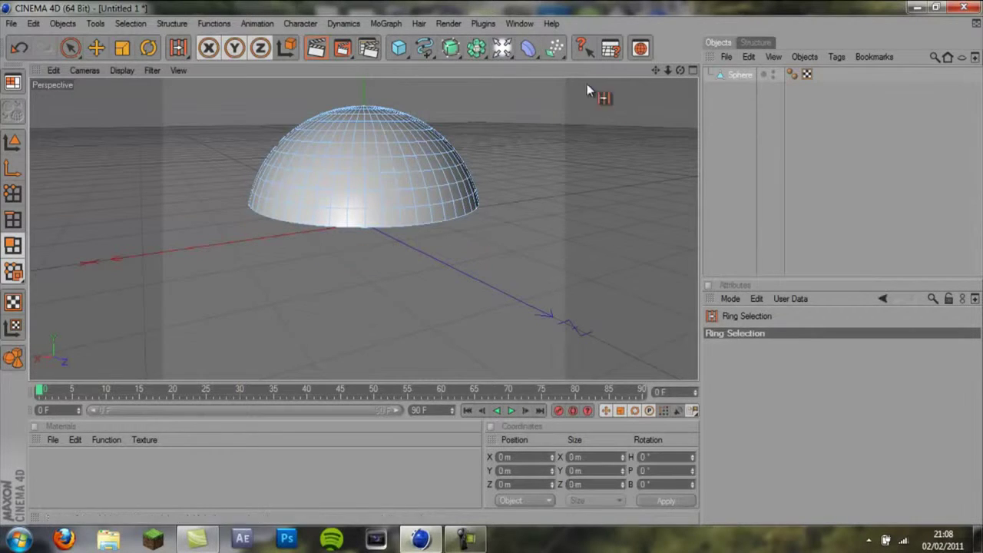
Step: Delete two vertical polygon rings from the hemisphere
{"action": "mouse_move", "coordinate": [679, 69]}
{"action": "left_mouse_down"}
{"action": "mouse_move", "coordinate": [493, 274]}
{"action": "mouse_move", "coordinate": [418, 298]}
{"action": "left_mouse_up"}
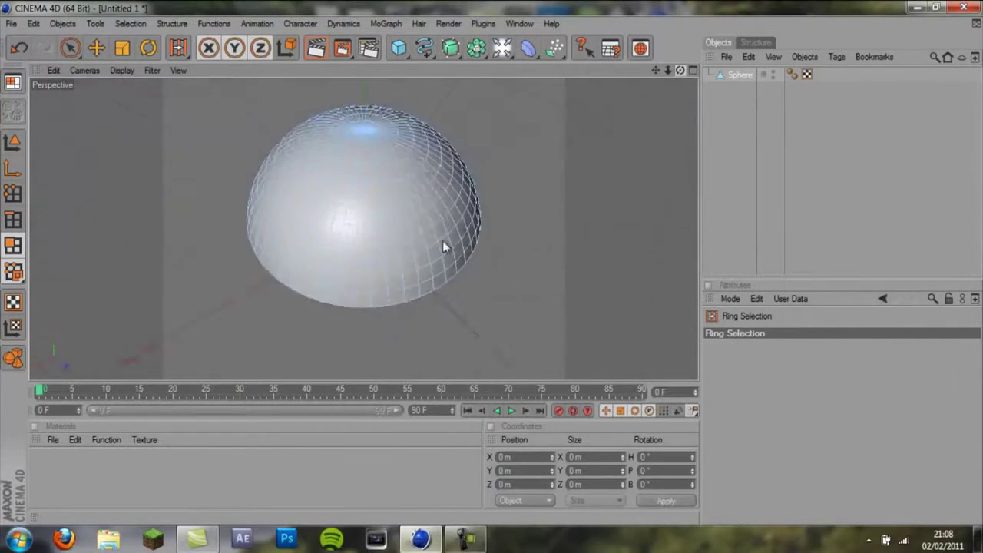
{"action": "left_click", "coordinate": [354, 187]}
{"action": "key", "text": "Delete"}
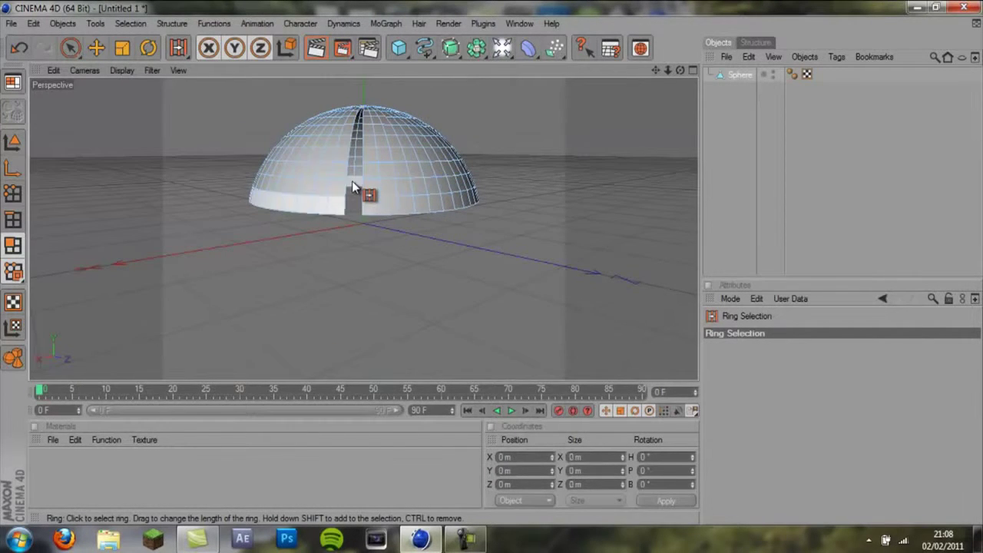
{"action": "mouse_move", "coordinate": [492, 262]}
{"action": "left_mouse_down", "text": "alt"}
{"action": "mouse_move", "coordinate": [467, 269]}
{"action": "mouse_move", "coordinate": [453, 258]}
{"action": "left_mouse_up", "text": "alt"}
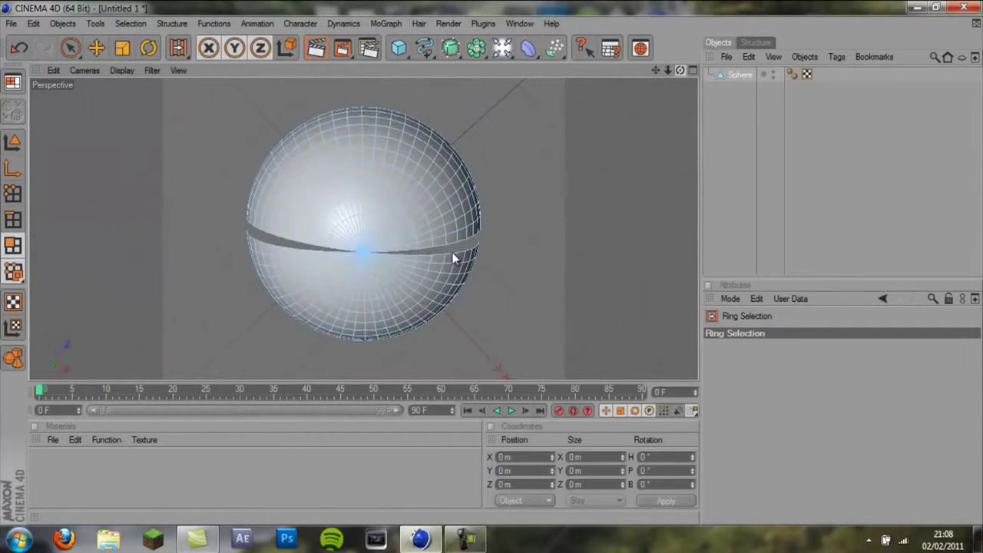
{"action": "left_click", "coordinate": [366, 121]}
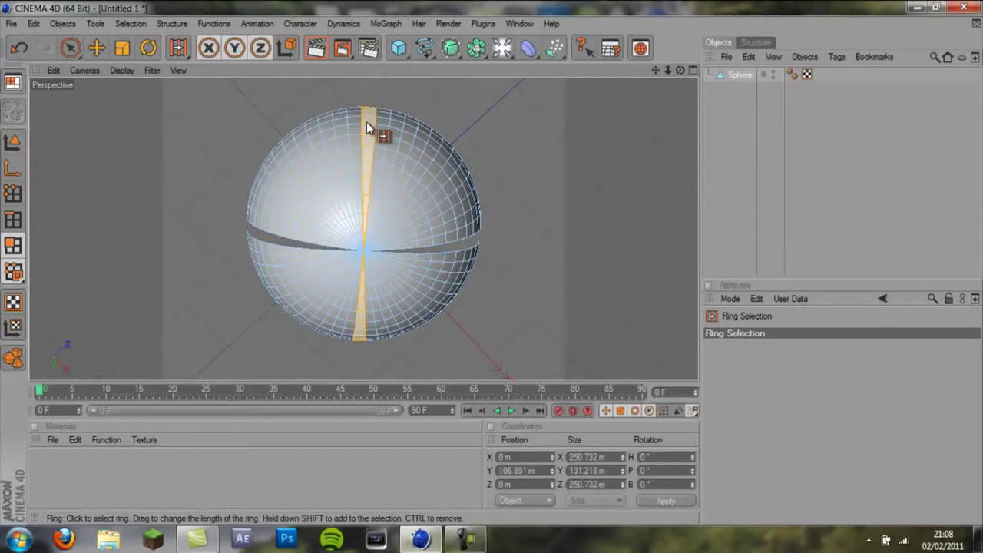
{"action": "key", "text": "Delete"}
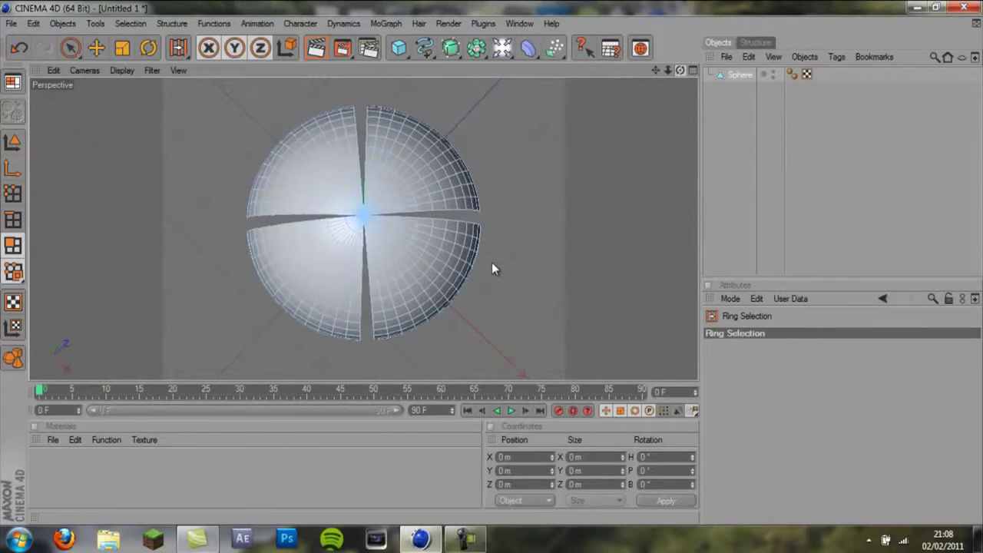
Step: Delete the Sphere object from the Objects panel
{"action": "mouse_move", "coordinate": [491, 263]}
{"action": "left_mouse_down", "text": "alt"}
{"action": "mouse_move", "coordinate": [505, 252]}
{"action": "mouse_move", "coordinate": [491, 282]}
{"action": "mouse_move", "coordinate": [512, 274]}
{"action": "mouse_move", "coordinate": [493, 262]}
{"action": "mouse_move", "coordinate": [568, 211]}
{"action": "mouse_move", "coordinate": [500, 243]}
{"action": "mouse_move", "coordinate": [494, 266]}
{"action": "mouse_move", "coordinate": [527, 255]}
{"action": "mouse_move", "coordinate": [484, 268]}
{"action": "mouse_move", "coordinate": [473, 300]}
{"action": "mouse_move", "coordinate": [497, 264]}
{"action": "mouse_move", "coordinate": [450, 268]}
{"action": "mouse_move", "coordinate": [498, 268]}
{"action": "mouse_move", "coordinate": [537, 253]}
{"action": "left_mouse_up", "text": "alt"}
{"action": "left_click", "coordinate": [745, 75]}
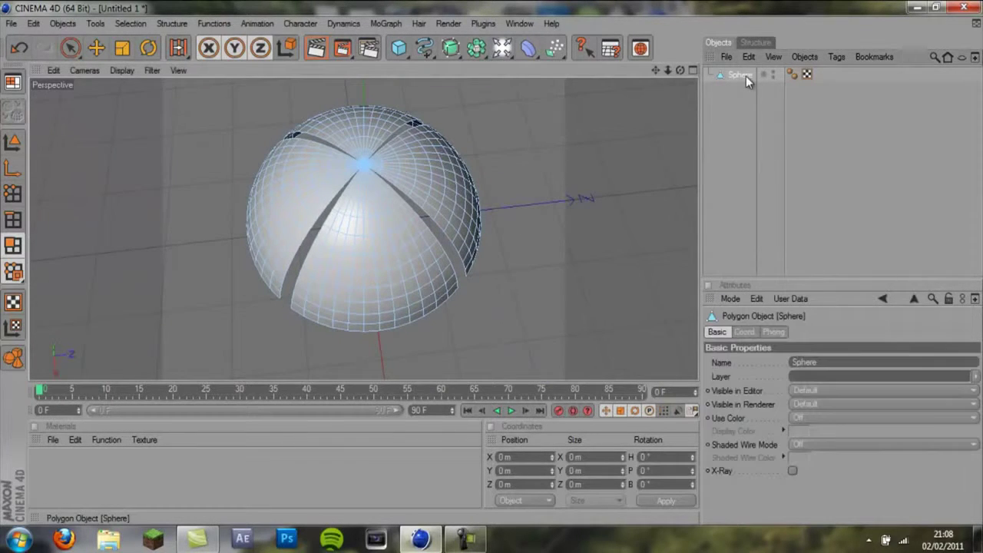
{"action": "key", "text": "Delete"}
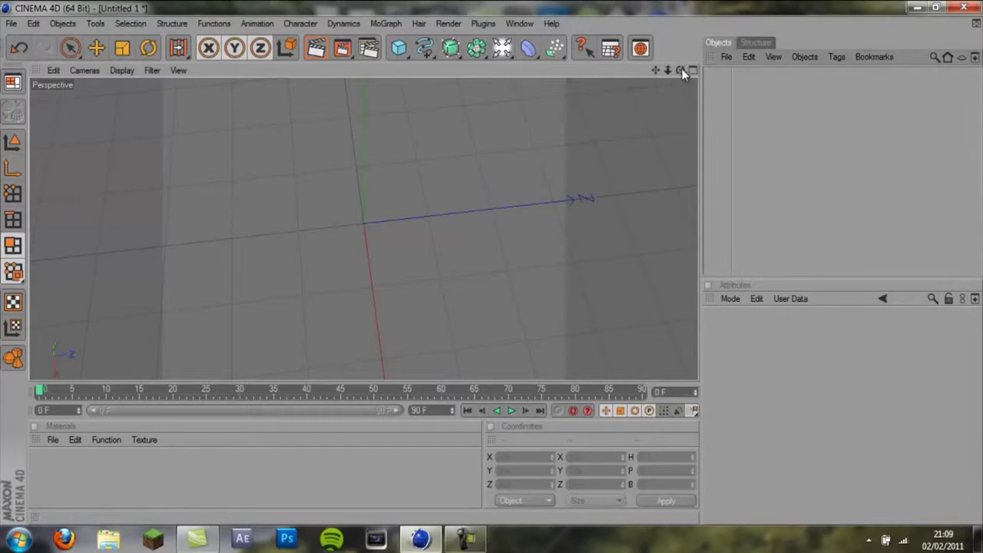
Step: Add a cube and scale it into a flat plank about 266.6 × 36 × 568.1 m
{"action": "left_click_drag", "start_coordinate": [681, 73], "coordinate": [682, 74]}
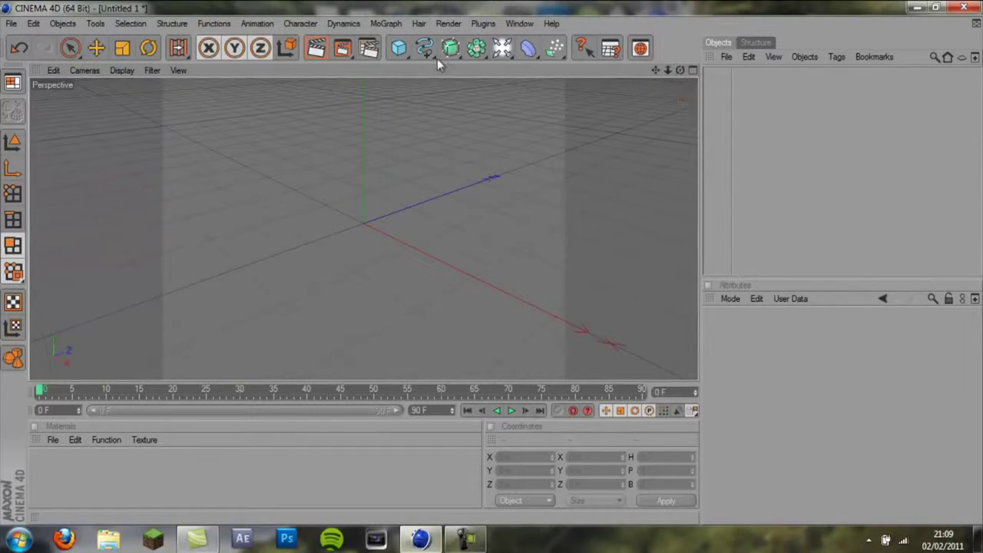
{"action": "left_click", "coordinate": [398, 48]}
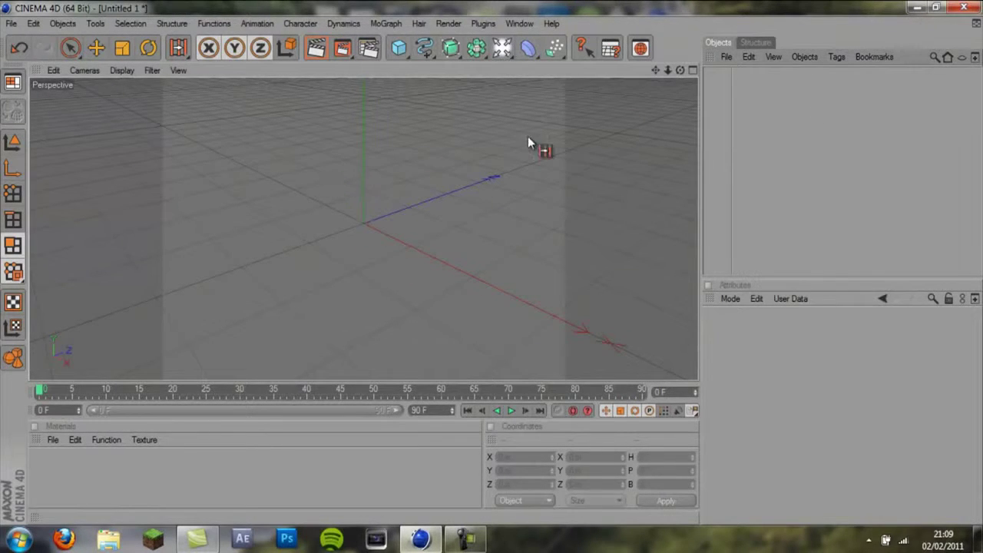
{"action": "left_click", "coordinate": [400, 49]}
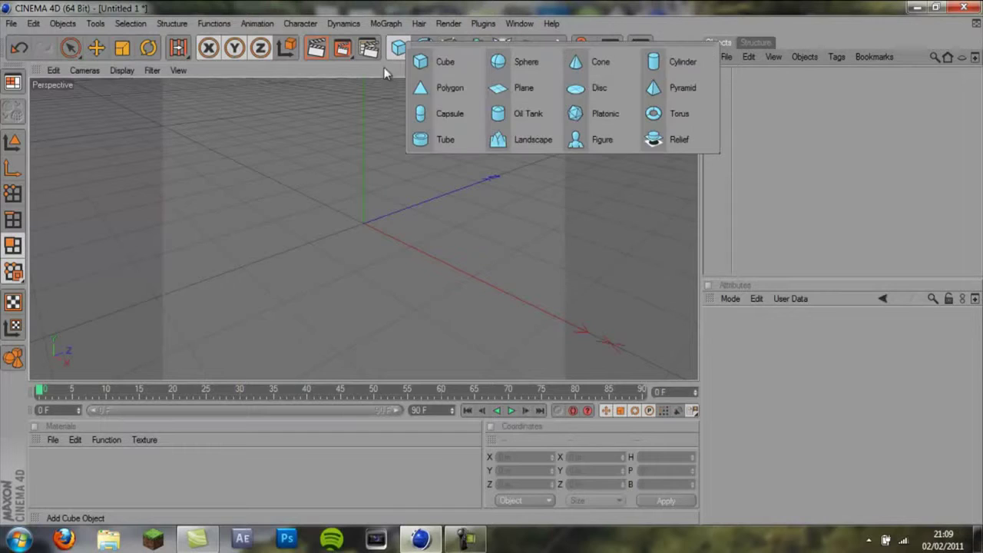
{"action": "left_click", "coordinate": [443, 64]}
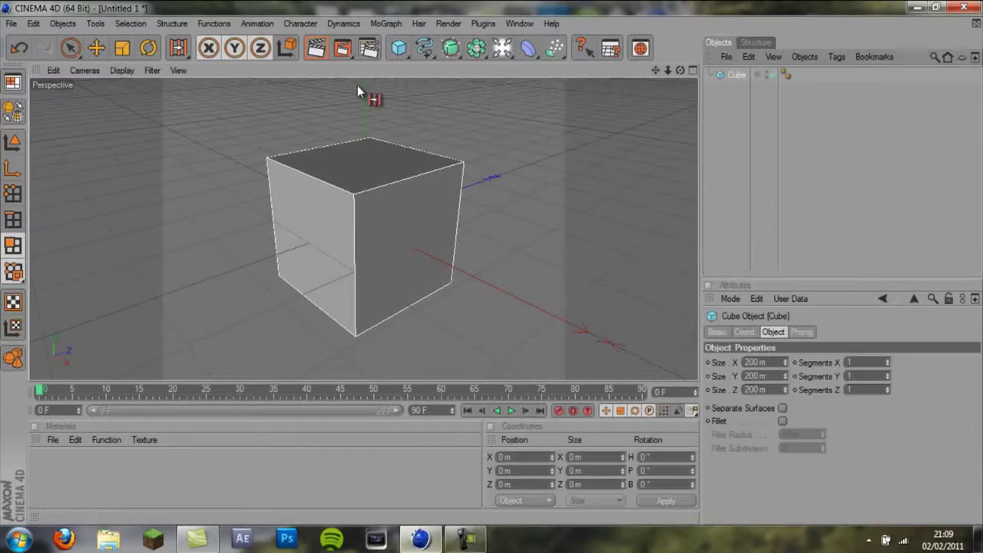
{"action": "left_click", "coordinate": [12, 167]}
{"action": "left_click", "coordinate": [121, 49]}
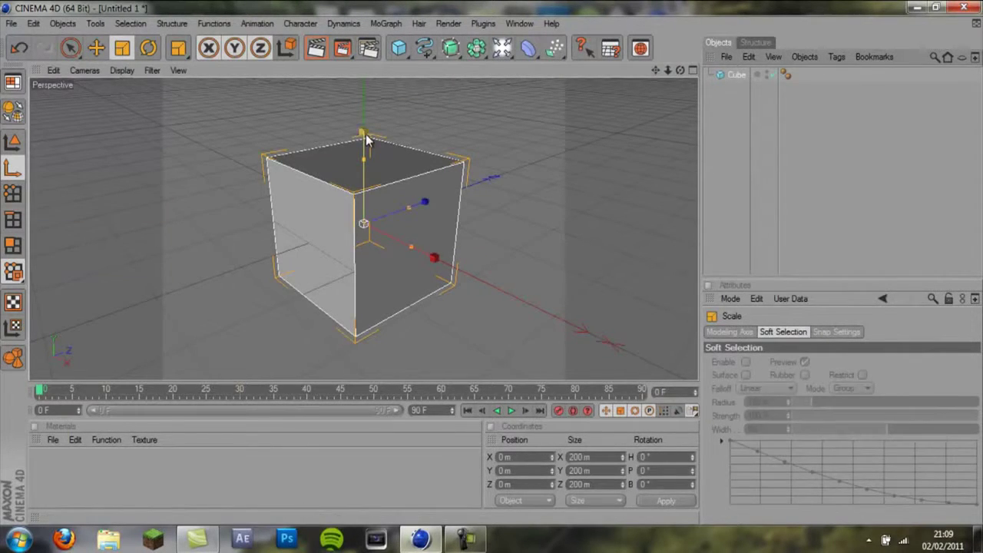
{"action": "mouse_move", "coordinate": [366, 136]}
{"action": "left_mouse_down"}
{"action": "mouse_move", "coordinate": [481, 313]}
{"action": "mouse_move", "coordinate": [493, 256]}
{"action": "left_mouse_up"}
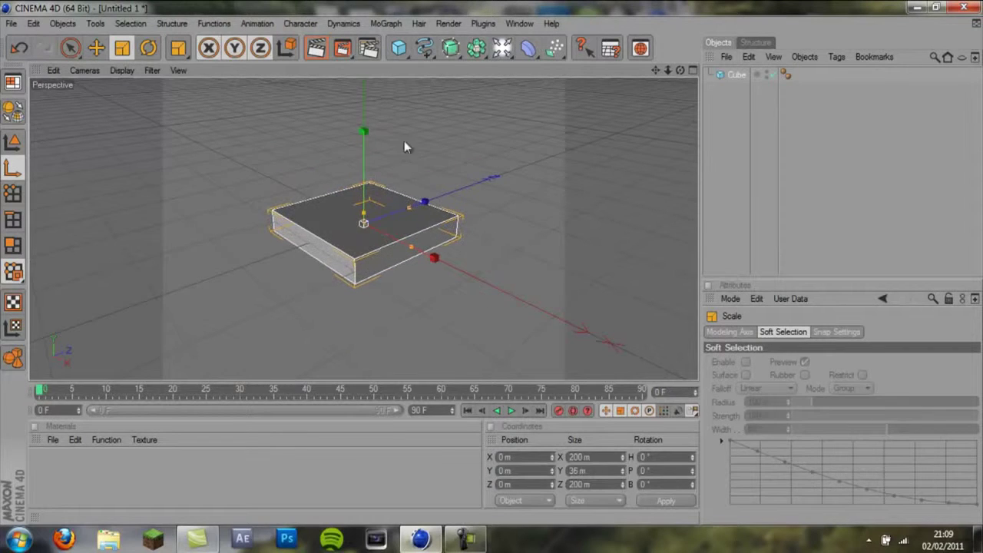
{"action": "mouse_move", "coordinate": [425, 202]}
{"action": "left_mouse_down"}
{"action": "mouse_move", "coordinate": [557, 234]}
{"action": "mouse_move", "coordinate": [424, 210]}
{"action": "left_mouse_up"}
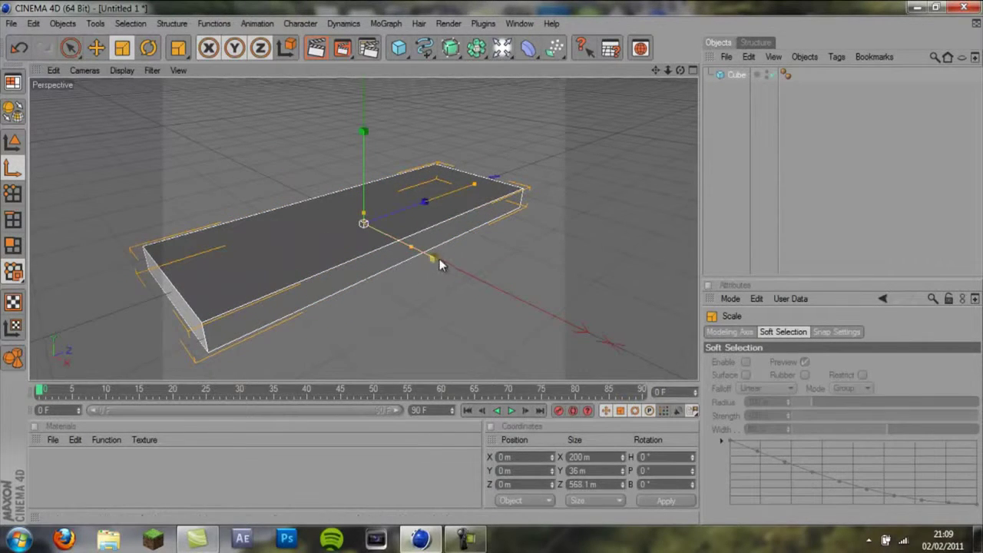
{"action": "mouse_move", "coordinate": [439, 259]}
{"action": "left_mouse_down"}
{"action": "mouse_move", "coordinate": [507, 276]}
{"action": "mouse_move", "coordinate": [392, 282]}
{"action": "left_mouse_up"}
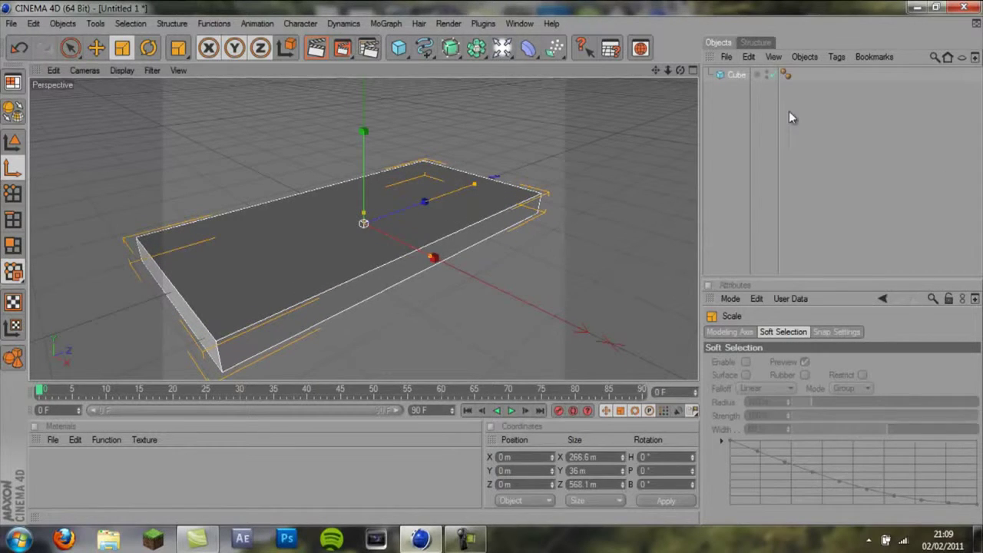
Step: Check the plank in four-view, then orbit to a low side view
{"action": "left_click", "coordinate": [522, 85]}
{"action": "left_click", "coordinate": [691, 70]}
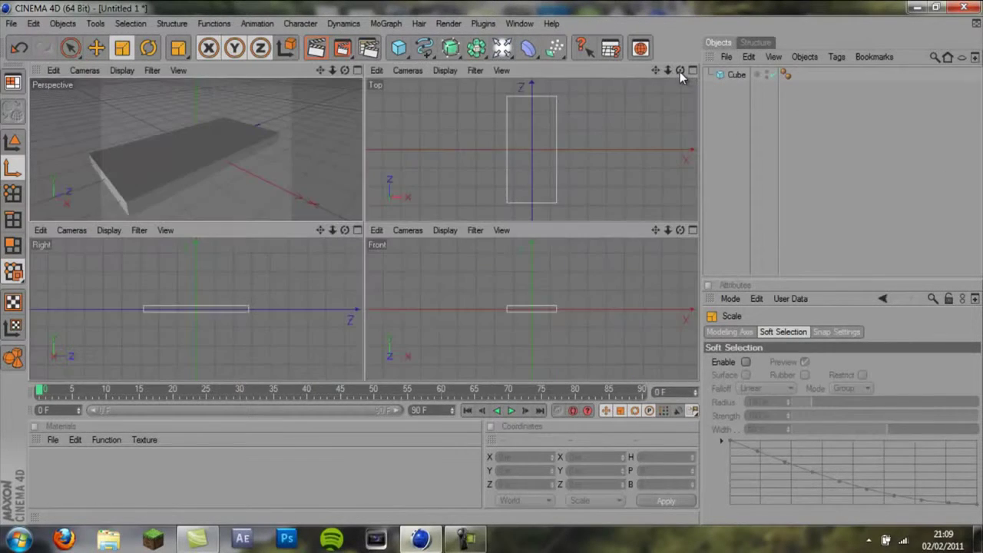
{"action": "left_click", "coordinate": [359, 69]}
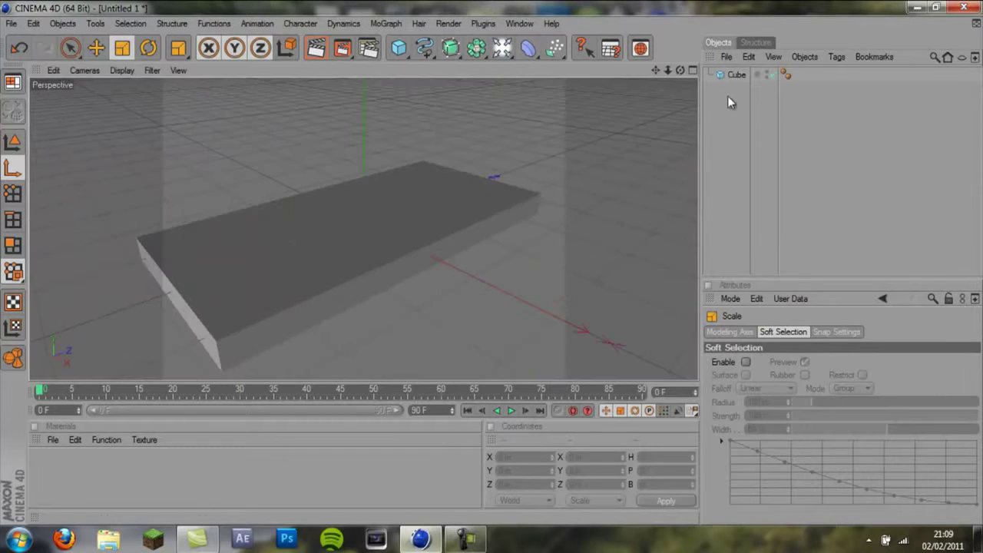
{"action": "mouse_move", "coordinate": [679, 71]}
{"action": "left_mouse_down"}
{"action": "mouse_move", "coordinate": [490, 250]}
{"action": "mouse_move", "coordinate": [399, 270]}
{"action": "left_mouse_up"}
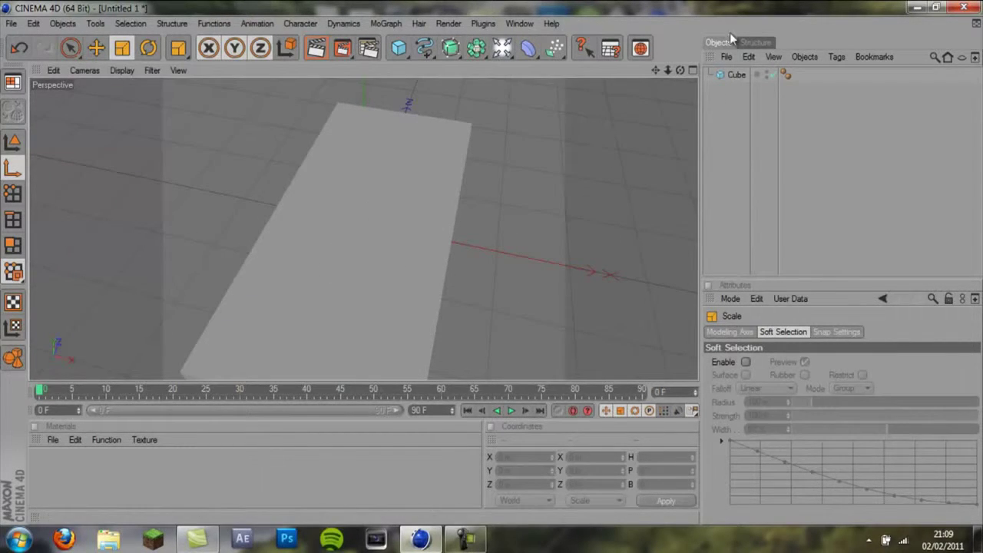
{"action": "mouse_move", "coordinate": [679, 71]}
{"action": "left_mouse_down"}
{"action": "mouse_move", "coordinate": [502, 274]}
{"action": "mouse_move", "coordinate": [495, 262]}
{"action": "mouse_move", "coordinate": [477, 268]}
{"action": "mouse_move", "coordinate": [493, 263]}
{"action": "left_mouse_up"}
Step: Add a 50 m-radius, 200 m-tall cylinder standing at the plank's centre
{"action": "left_click", "coordinate": [398, 47]}
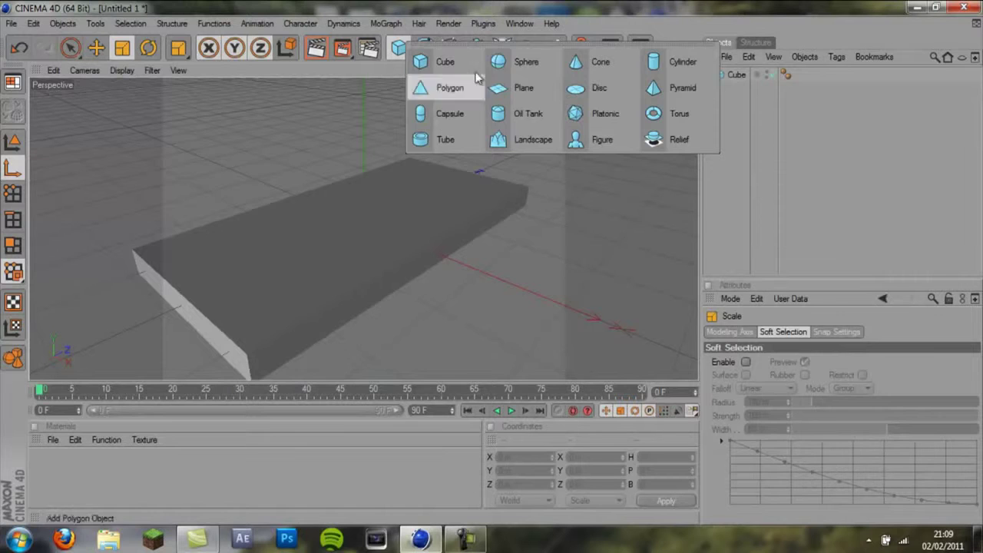
{"action": "left_click", "coordinate": [680, 62]}
{"action": "mouse_move", "coordinate": [480, 253]}
{"action": "left_mouse_down", "text": "alt"}
{"action": "mouse_move", "coordinate": [522, 296]}
{"action": "mouse_move", "coordinate": [491, 268]}
{"action": "left_mouse_up", "text": "alt"}
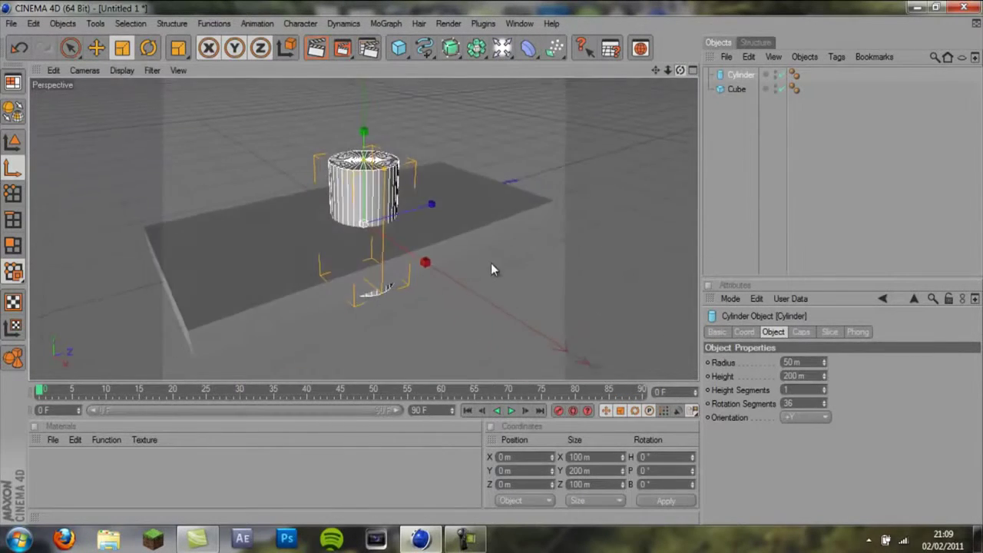
{"action": "left_click", "coordinate": [736, 115]}
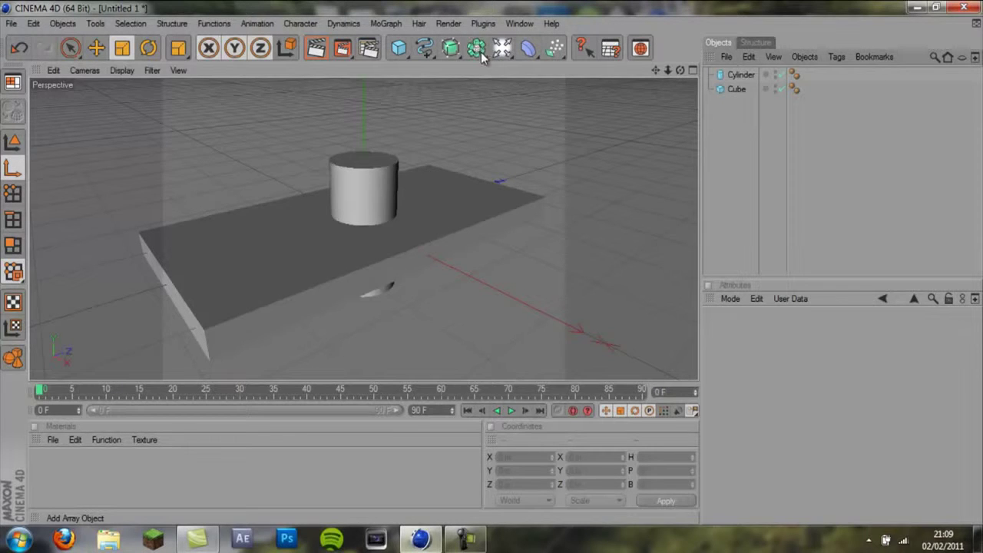
{"action": "left_click", "coordinate": [476, 47]}
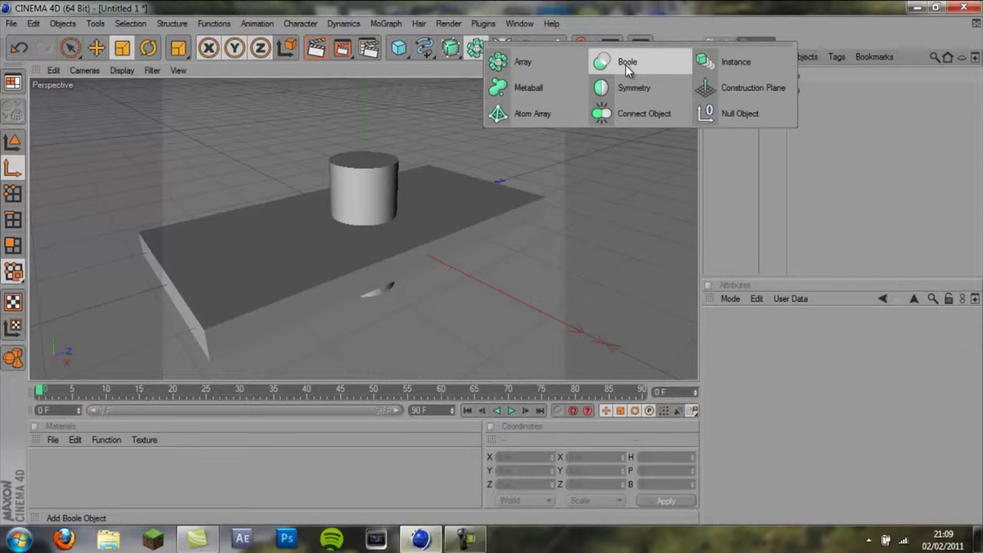
Step: Add a Boole and put the Cube and Cylinder (Cylinder below) inside it to cut the hole
{"action": "left_click", "coordinate": [624, 65]}
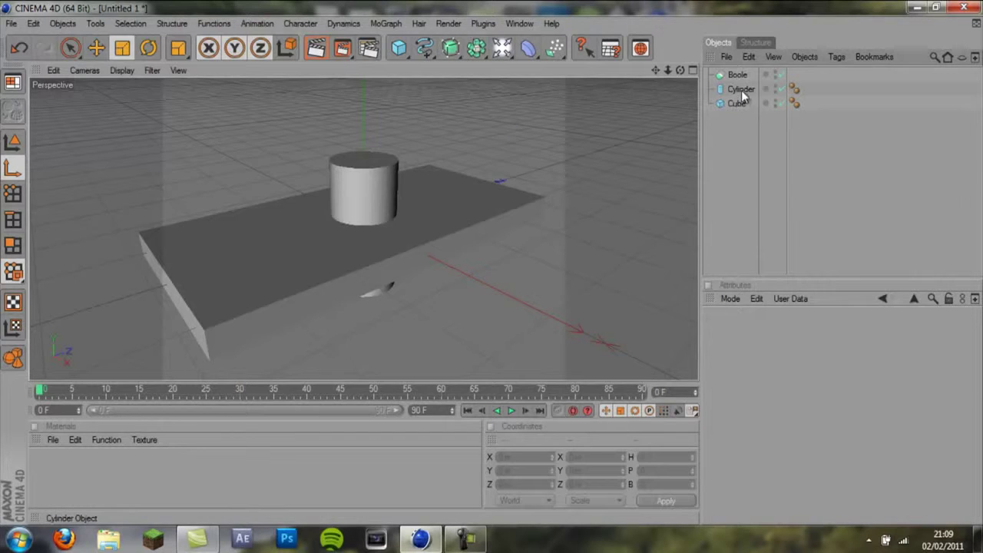
{"action": "left_click_drag", "start_coordinate": [742, 192], "coordinate": [742, 170]}
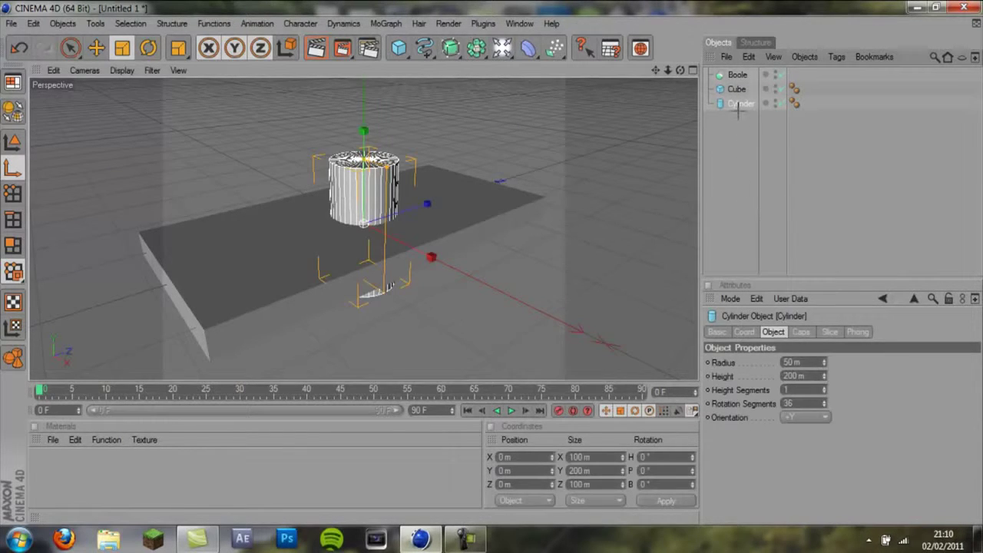
{"action": "left_click", "coordinate": [471, 145]}
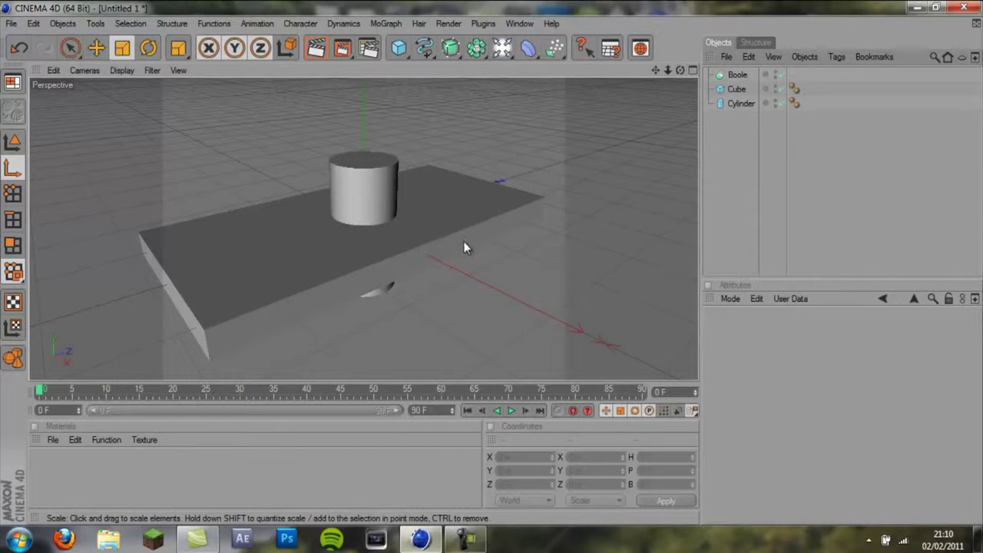
{"action": "left_click", "coordinate": [726, 135]}
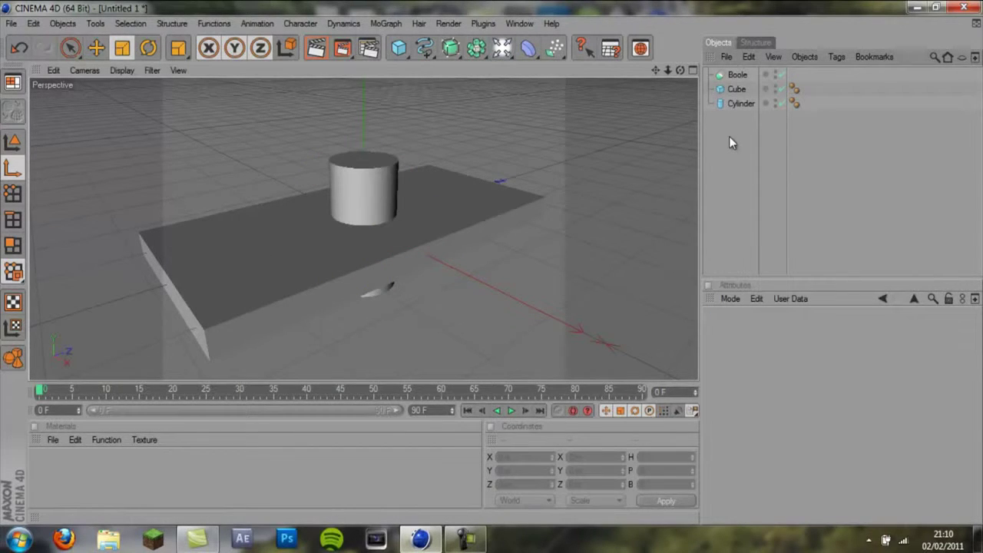
{"action": "mouse_move", "coordinate": [724, 149]}
{"action": "left_mouse_down"}
{"action": "mouse_move", "coordinate": [750, 85]}
{"action": "mouse_move", "coordinate": [738, 77]}
{"action": "left_mouse_up"}
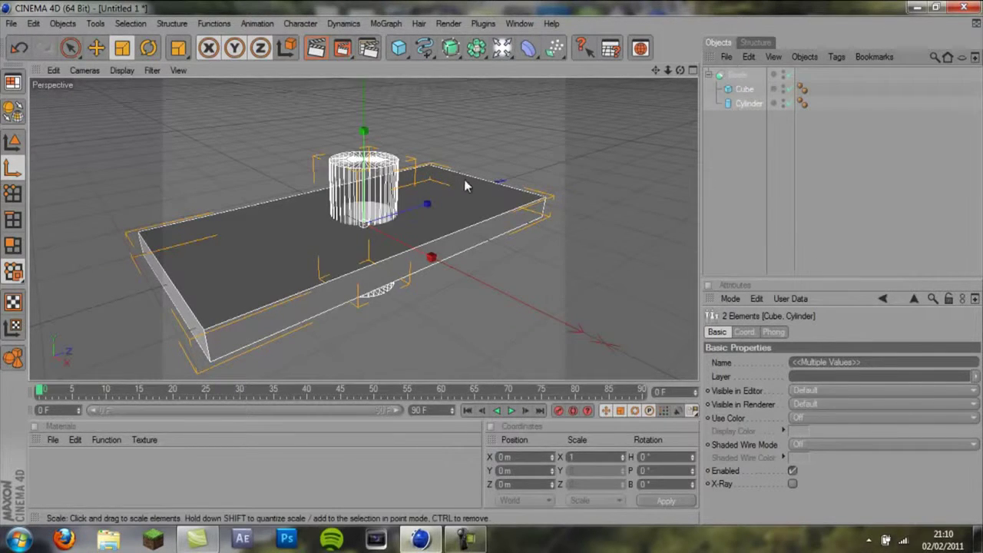
{"action": "left_click", "coordinate": [714, 190]}
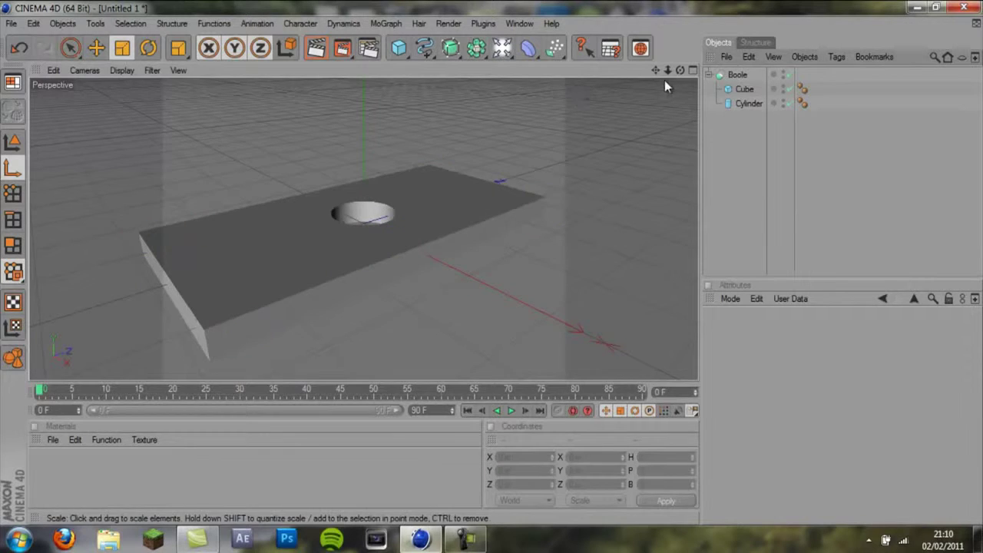
{"action": "mouse_move", "coordinate": [680, 70]}
{"action": "left_mouse_down"}
{"action": "mouse_move", "coordinate": [491, 260]}
{"action": "mouse_move", "coordinate": [509, 281]}
{"action": "mouse_move", "coordinate": [503, 262]}
{"action": "left_mouse_up"}
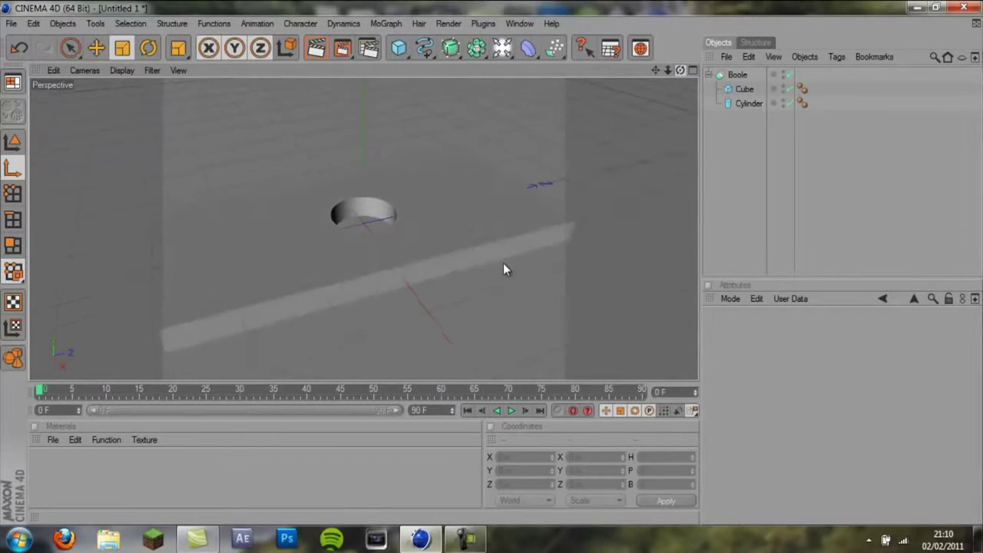
{"action": "left_click", "coordinate": [736, 77]}
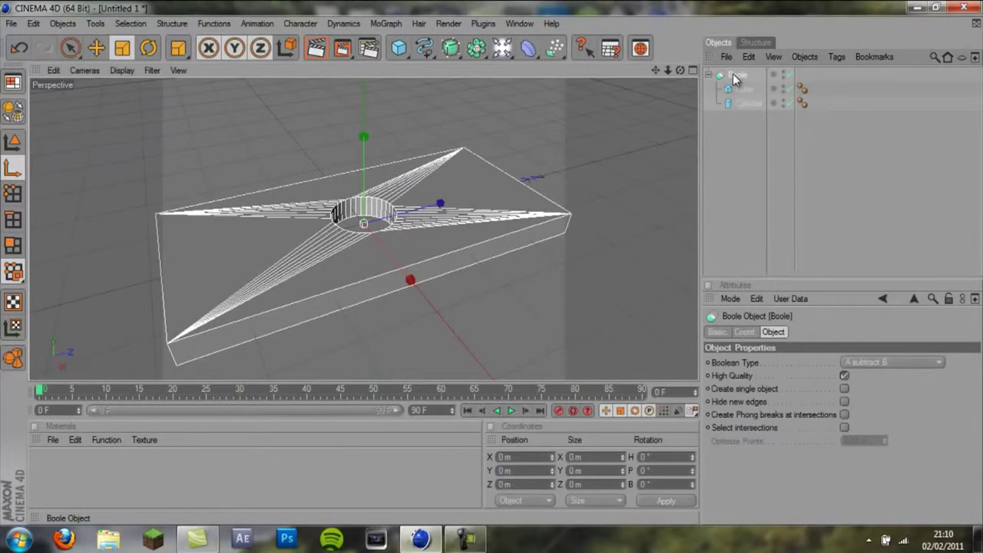
Step: Make the Boole editable with C and orbit to inspect the hole from above and below
{"action": "key", "text": "c"}
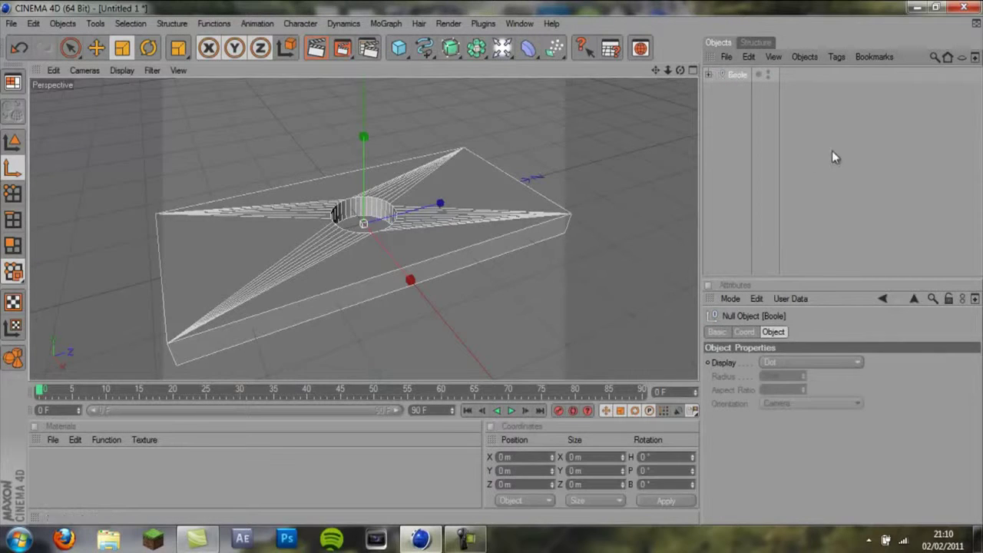
{"action": "left_click", "coordinate": [831, 151]}
{"action": "mouse_move", "coordinate": [537, 230]}
{"action": "left_mouse_down", "text": "alt"}
{"action": "mouse_move", "coordinate": [486, 266]}
{"action": "mouse_move", "coordinate": [604, 230]}
{"action": "mouse_move", "coordinate": [487, 268]}
{"action": "mouse_move", "coordinate": [500, 272]}
{"action": "mouse_move", "coordinate": [491, 266]}
{"action": "left_mouse_up", "text": "alt"}
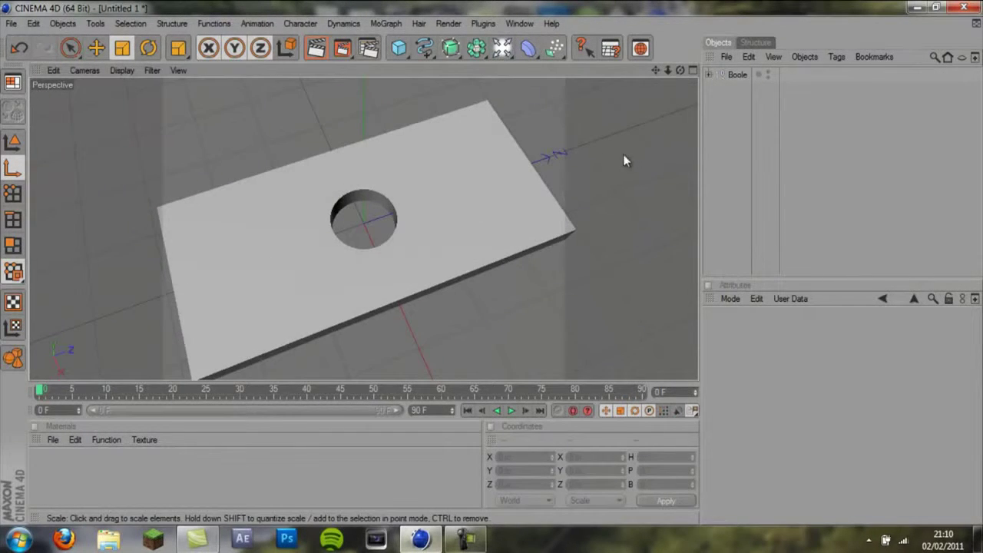
{"action": "mouse_move", "coordinate": [678, 70]}
{"action": "left_mouse_down"}
{"action": "mouse_move", "coordinate": [458, 290]}
{"action": "mouse_move", "coordinate": [489, 263]}
{"action": "mouse_move", "coordinate": [537, 278]}
{"action": "mouse_move", "coordinate": [491, 262]}
{"action": "mouse_move", "coordinate": [554, 261]}
{"action": "mouse_move", "coordinate": [489, 261]}
{"action": "left_mouse_up"}
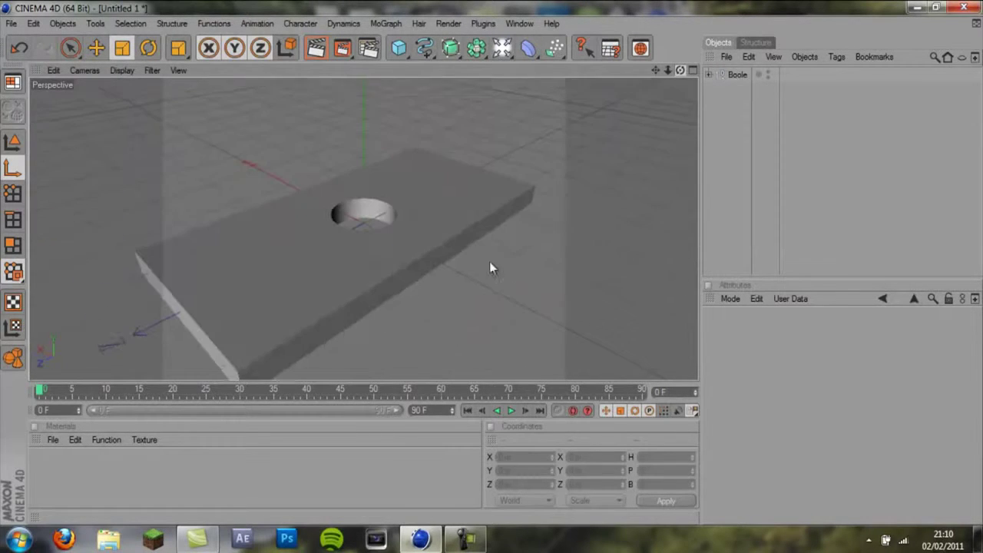
Step: Expand the Boole, try moving the Cube below the Cylinder, zoom on the hole, then undo
{"action": "left_click", "coordinate": [709, 75]}
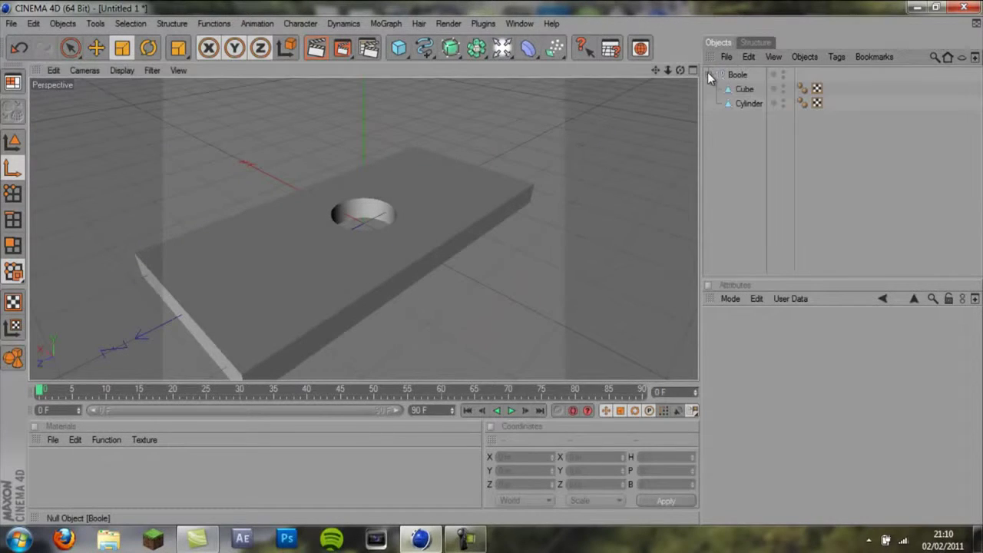
{"action": "left_click", "coordinate": [743, 107]}
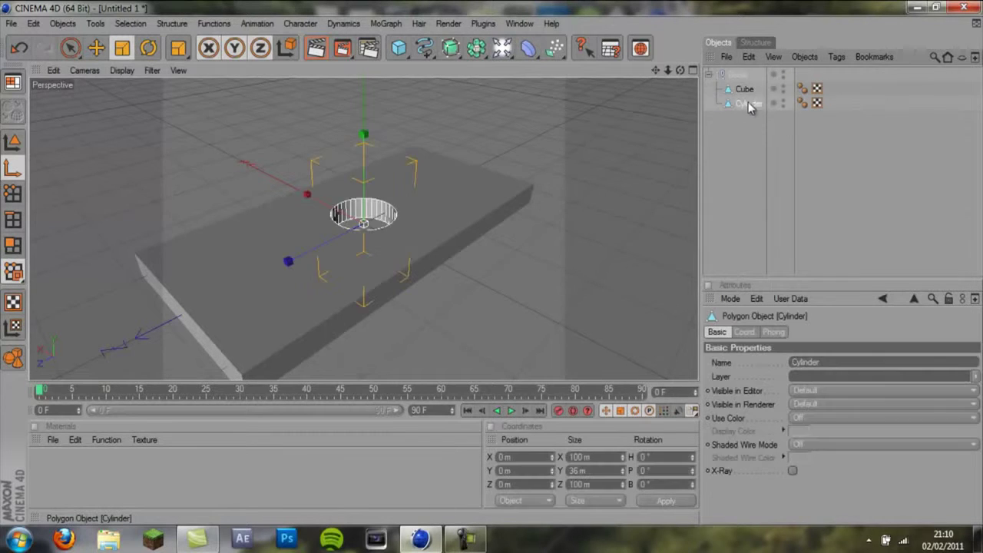
{"action": "left_click", "coordinate": [743, 90]}
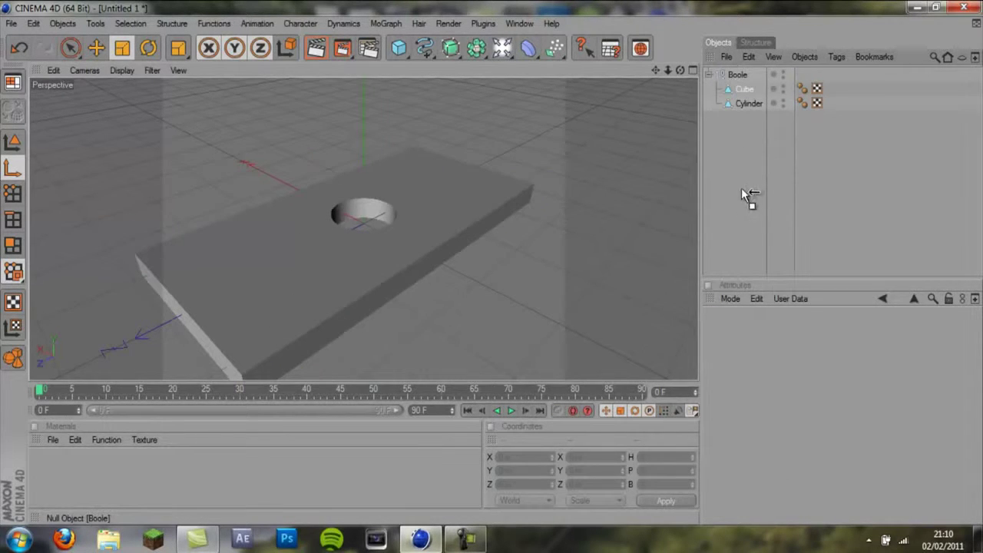
{"action": "left_click_drag", "start_coordinate": [743, 92], "coordinate": [738, 202]}
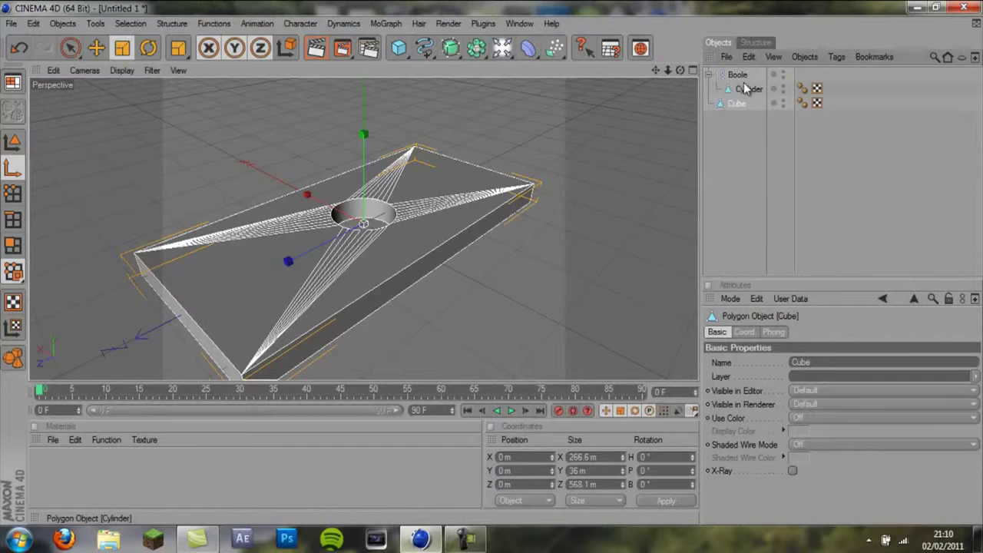
{"action": "key", "text": "ctrl+z"}
{"action": "key", "text": "ctrl+z"}
{"action": "key", "text": "ctrl+z"}
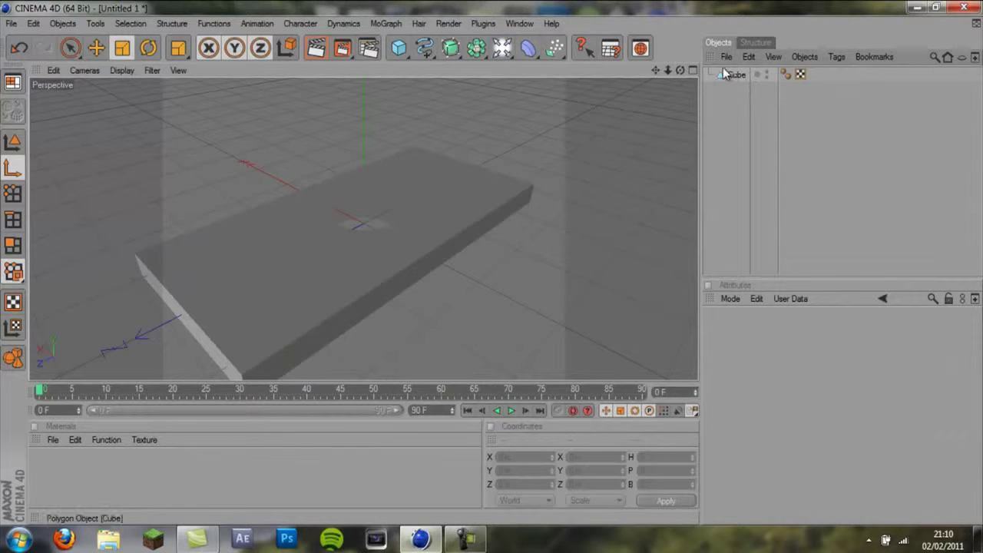
{"action": "mouse_move", "coordinate": [487, 255]}
{"action": "left_mouse_down", "text": "alt"}
{"action": "mouse_move", "coordinate": [493, 265]}
{"action": "mouse_move", "coordinate": [465, 265]}
{"action": "mouse_move", "coordinate": [492, 268]}
{"action": "left_mouse_up", "text": "alt"}
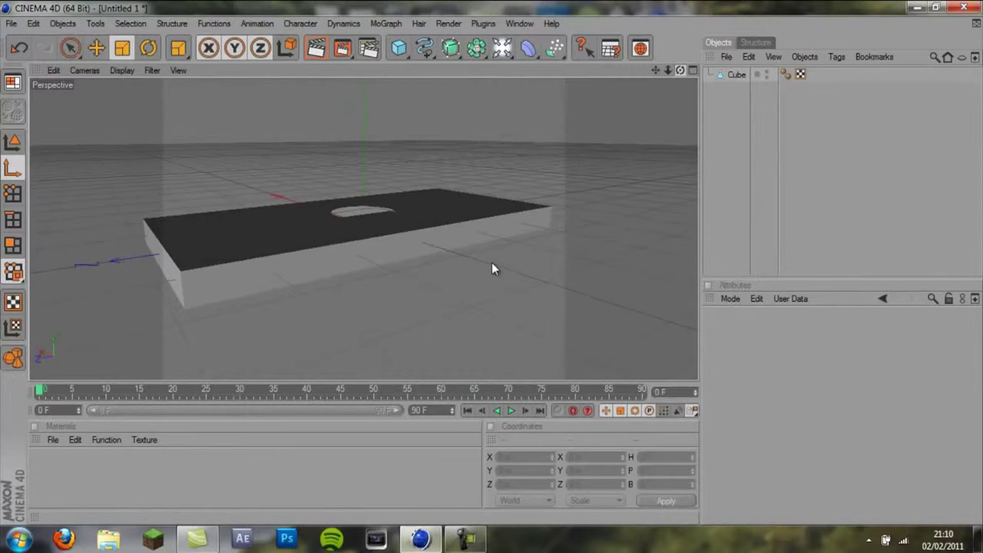
{"action": "left_click_drag", "start_coordinate": [668, 70], "coordinate": [491, 268]}
{"action": "key", "text": "ctrl+z"}
Step: Move the Cube back above the Cylinder, collapse the Boole, and orbit around the holed plank
{"action": "left_click", "coordinate": [737, 103]}
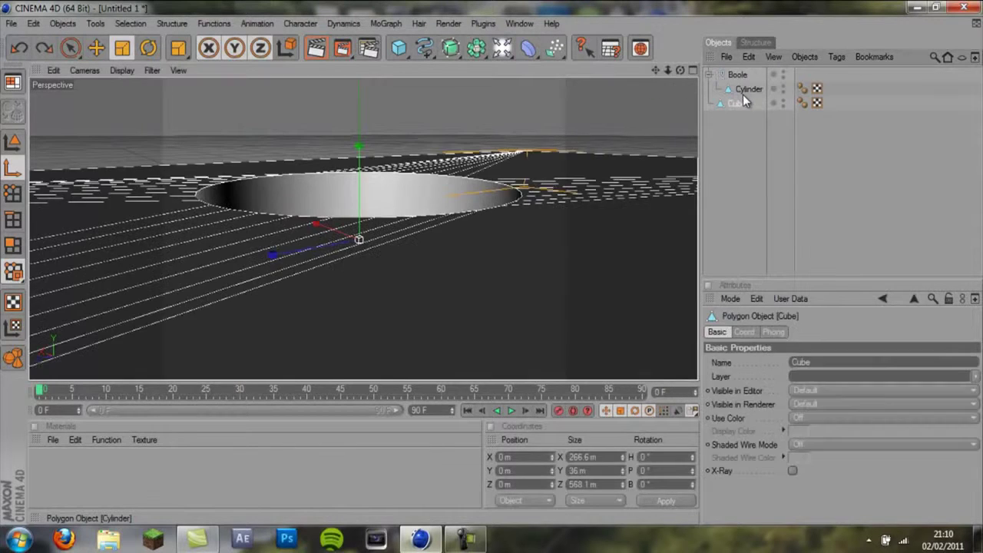
{"action": "left_click_drag", "start_coordinate": [743, 102], "coordinate": [739, 86]}
{"action": "left_click", "coordinate": [709, 74]}
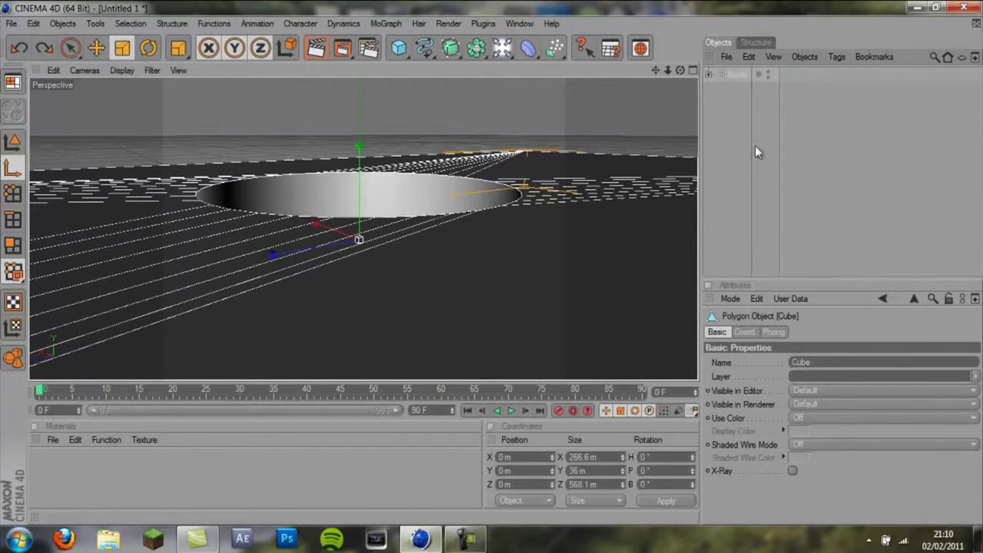
{"action": "left_click", "coordinate": [755, 151]}
{"action": "left_click_drag", "start_coordinate": [491, 199], "coordinate": [491, 269], "text": "alt"}
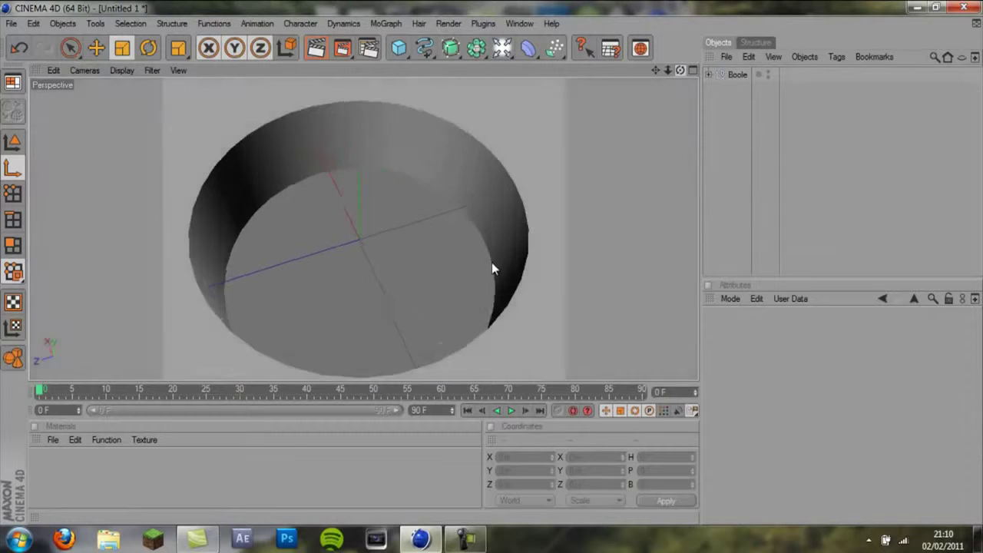
{"action": "left_click_drag", "start_coordinate": [667, 70], "coordinate": [482, 264]}
{"action": "mouse_move", "coordinate": [681, 70]}
{"action": "left_mouse_down"}
{"action": "mouse_move", "coordinate": [492, 261]}
{"action": "mouse_move", "coordinate": [496, 280]}
{"action": "mouse_move", "coordinate": [499, 263]}
{"action": "mouse_move", "coordinate": [479, 270]}
{"action": "mouse_move", "coordinate": [491, 272]}
{"action": "left_mouse_up"}
{"action": "left_click", "coordinate": [465, 539]}
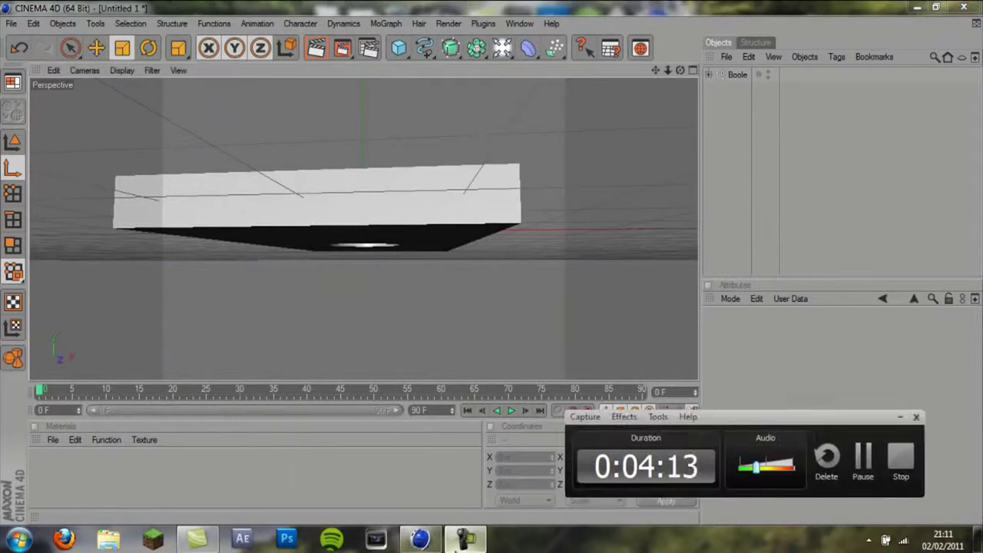